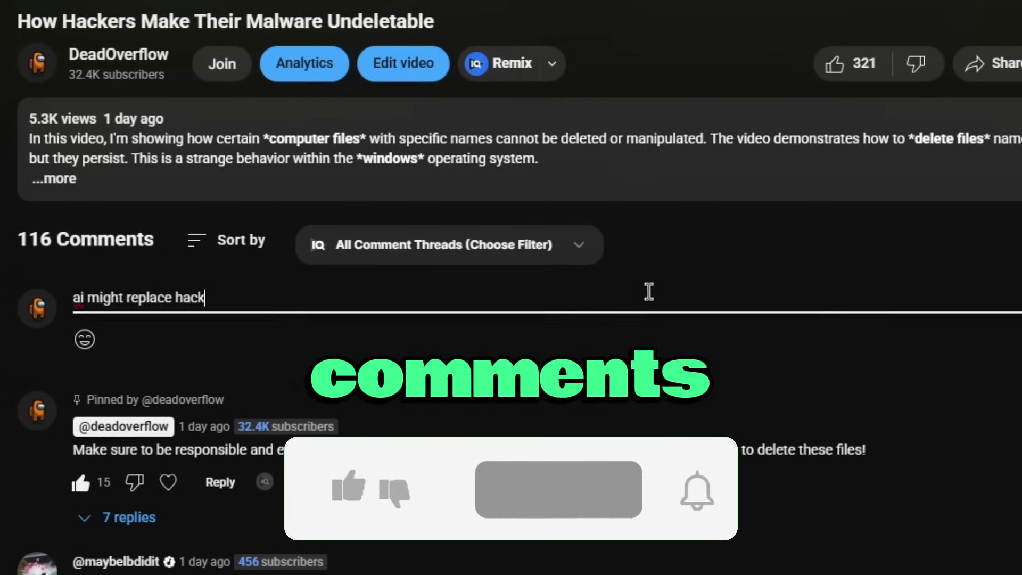
- Write the comment "ai might replace hackers idk......." under the malware video
type("ers idk.......")
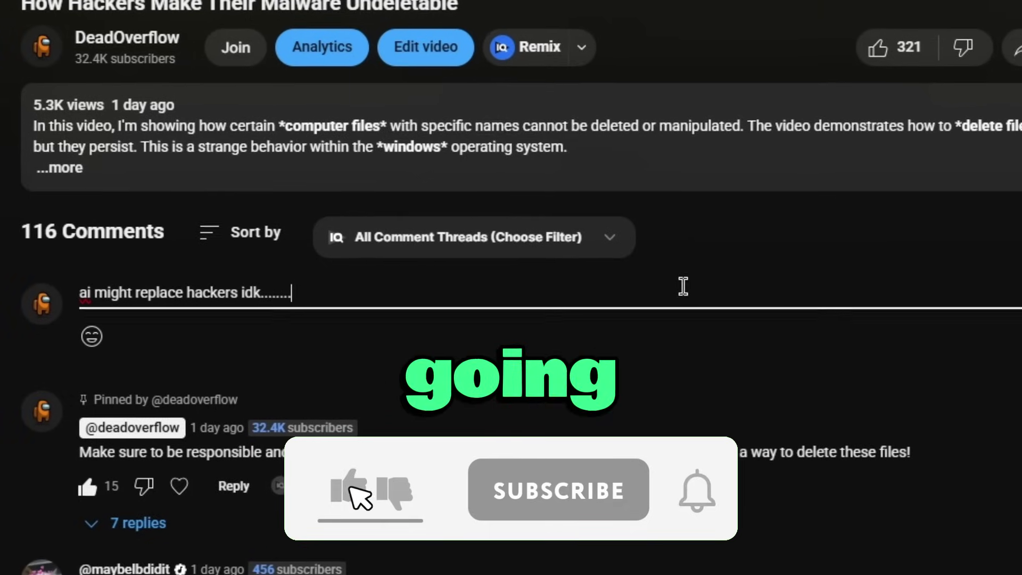
type("..........")
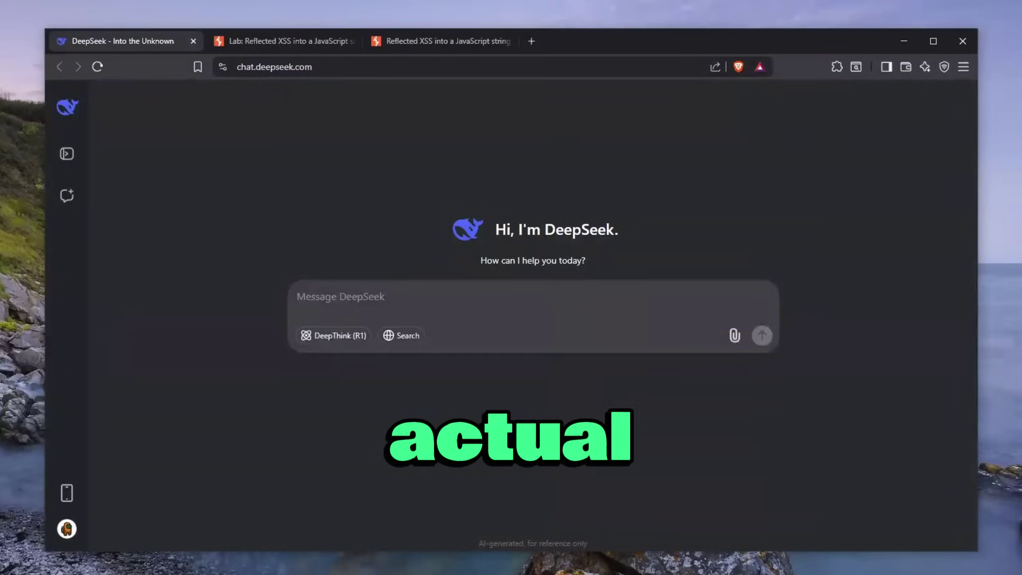
- Open the PortSwigger lab description page and view what the reflected XSS lab requires
left_click_drag(646, 44, 644, 51)
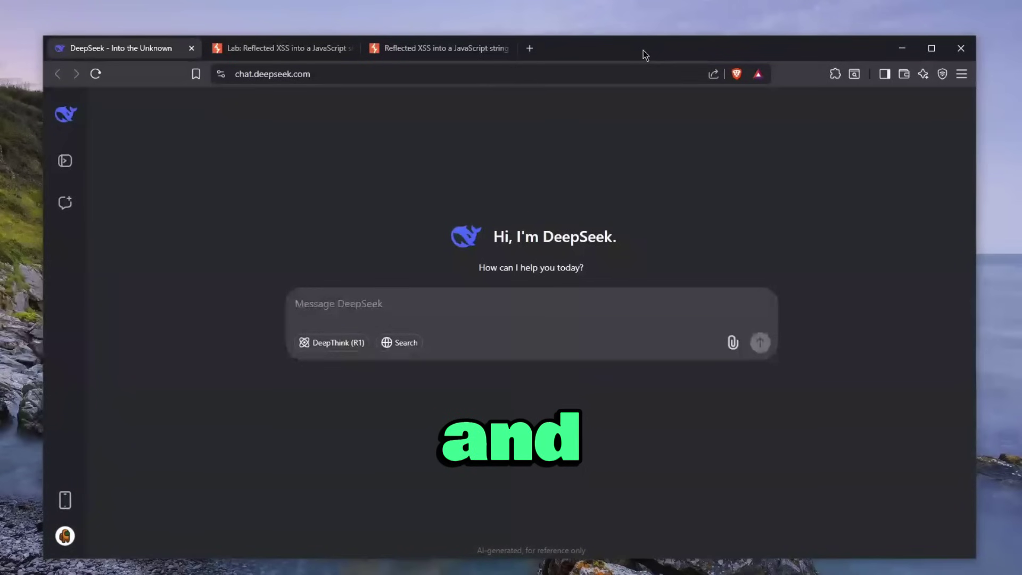
left_click(478, 51)
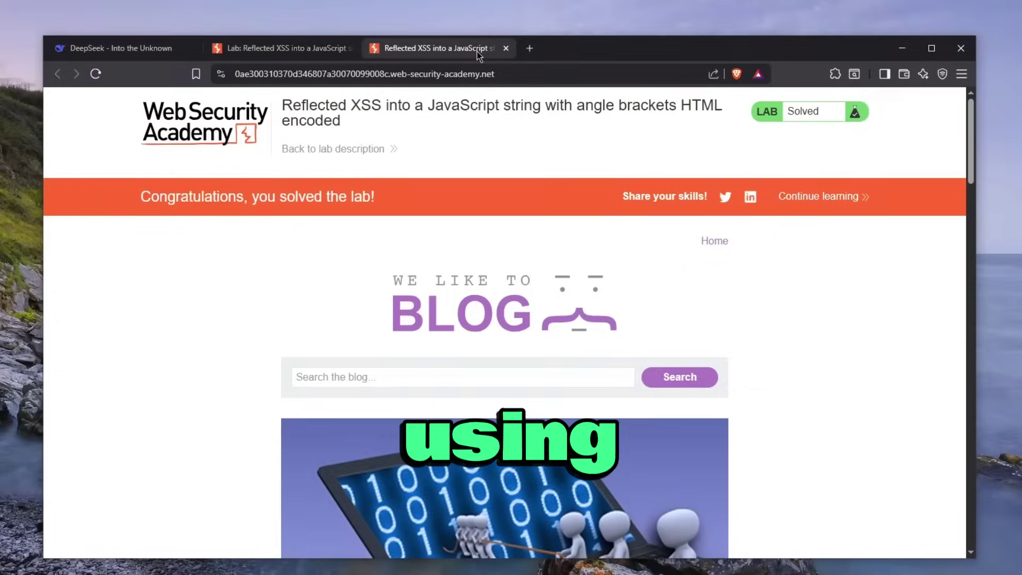
left_click(282, 48)
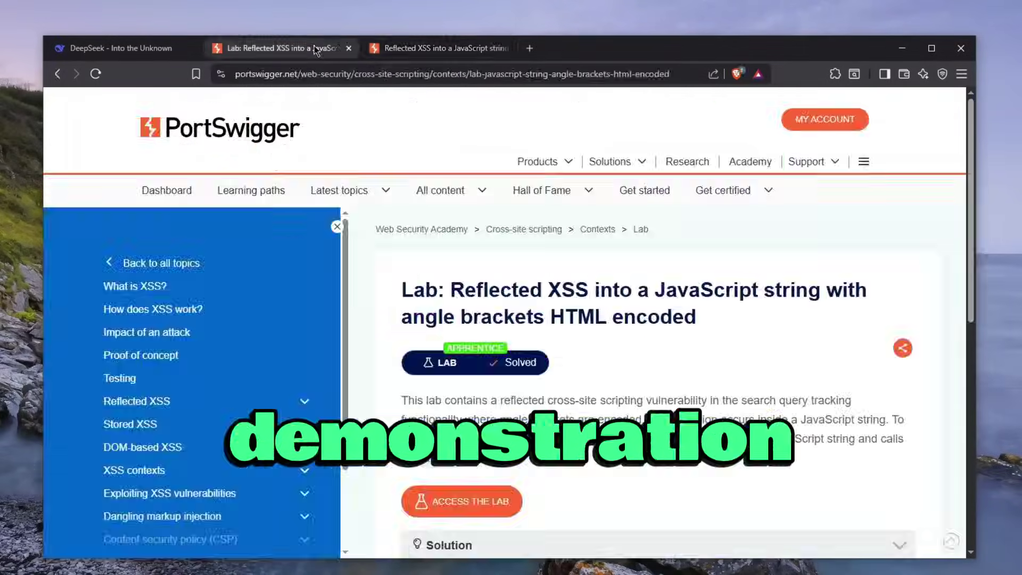
scroll(631, 401, "down", 2)
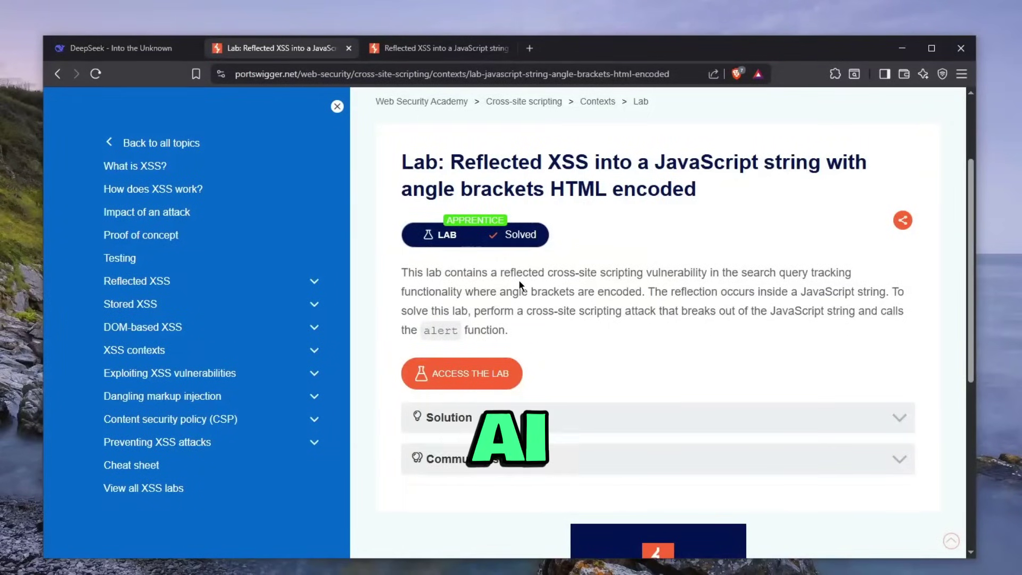
- Go to the running lab website and test its blog search with the string "gdsg"
left_click(442, 59)
scroll(484, 334, "down", 8)
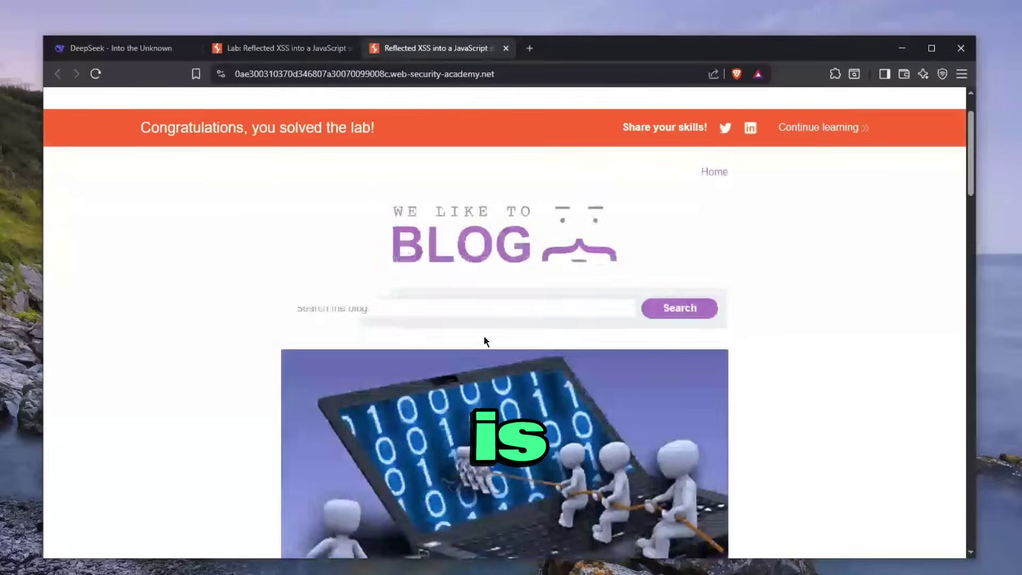
scroll(549, 383, "up", 5)
scroll(548, 383, "up", 4)
left_click(532, 376)
type("gdsg")
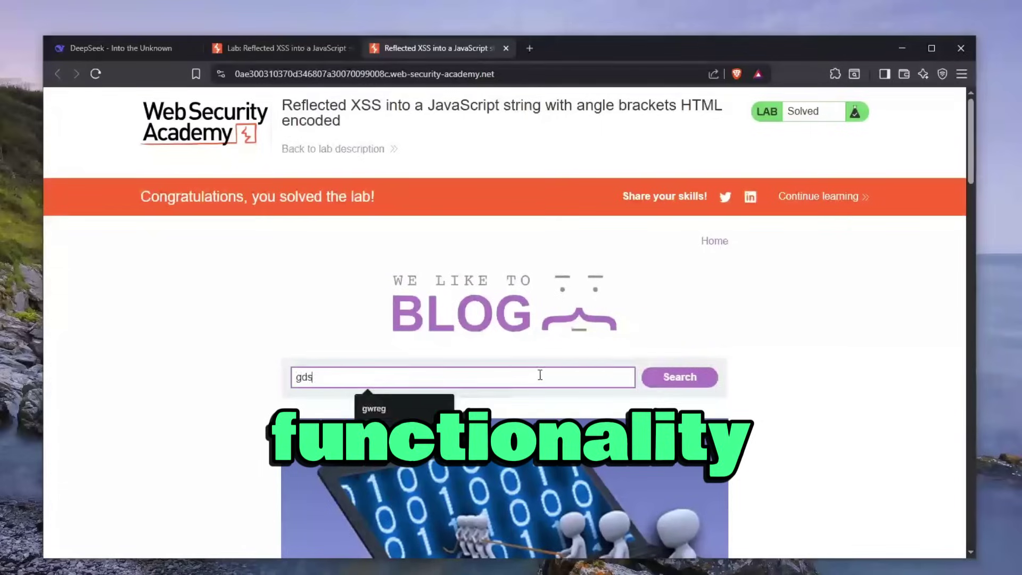
left_click(675, 377)
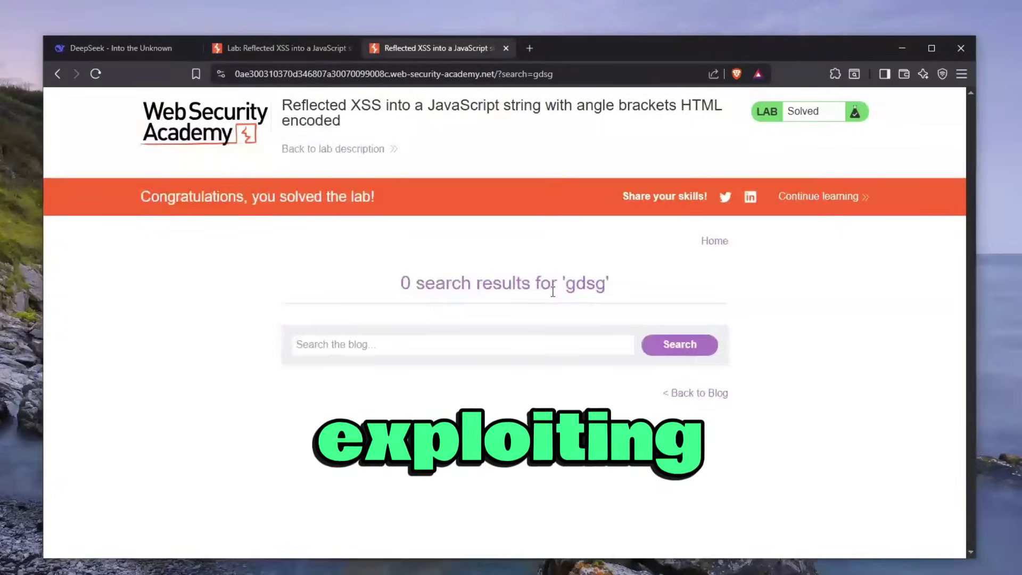
left_click(162, 56)
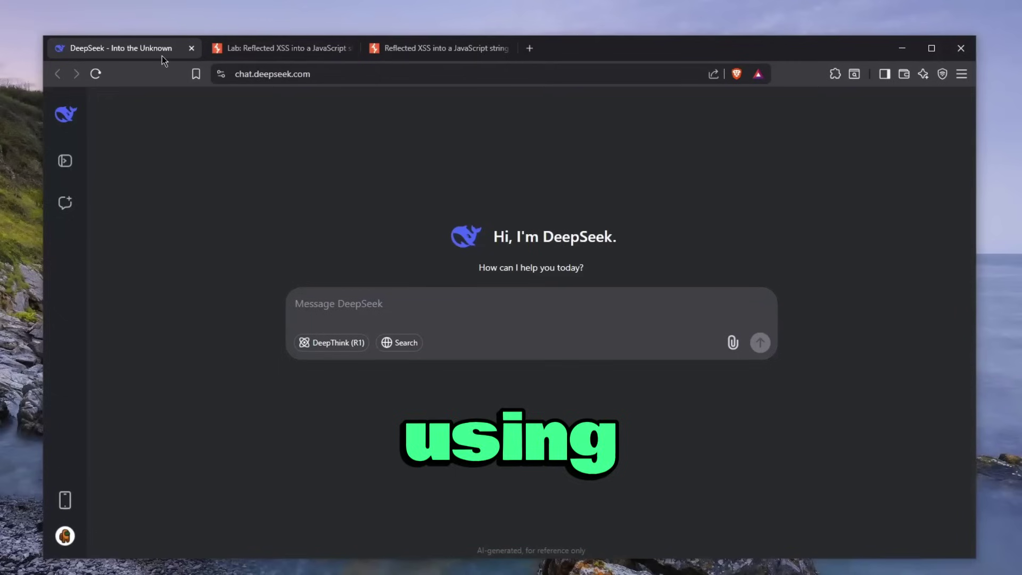
left_click(418, 52)
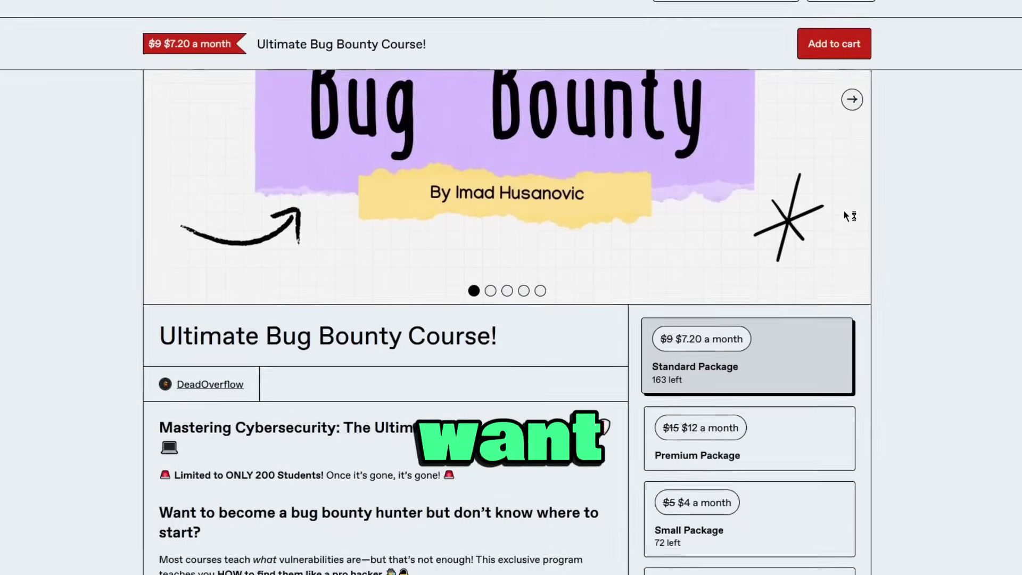
scroll(845, 209, "down", 3)
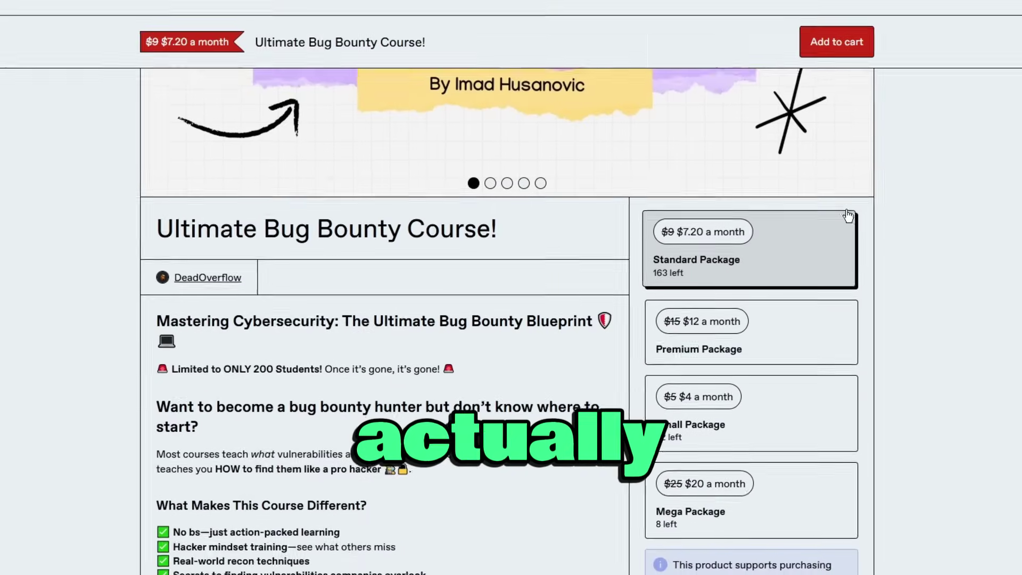
left_click_drag(578, 260, 597, 259)
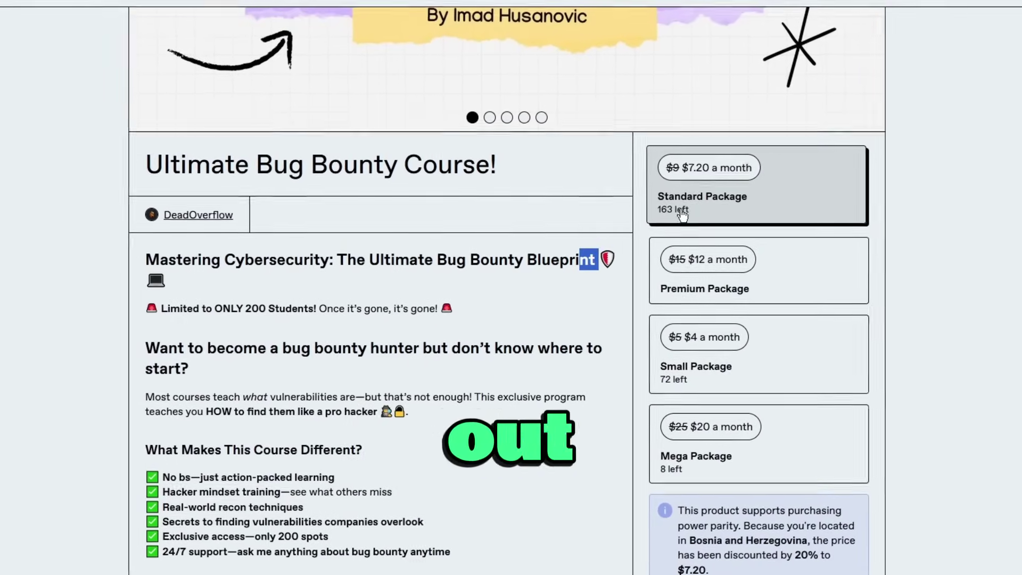
left_click(428, 258)
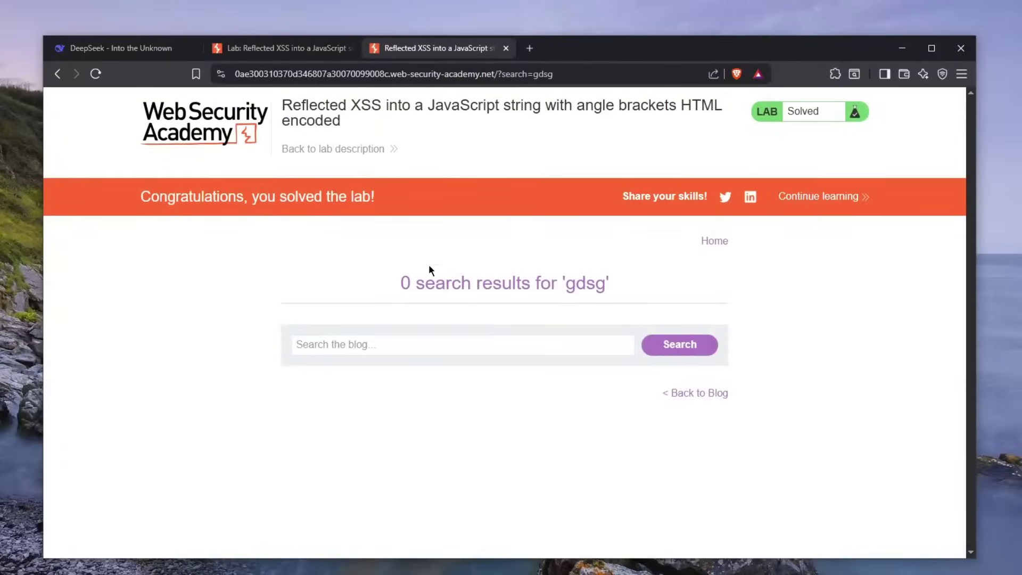
- Return to the lab description page and read its title and the explanation of the search query vulnerability
left_click(296, 54)
left_click_drag(450, 165, 714, 162)
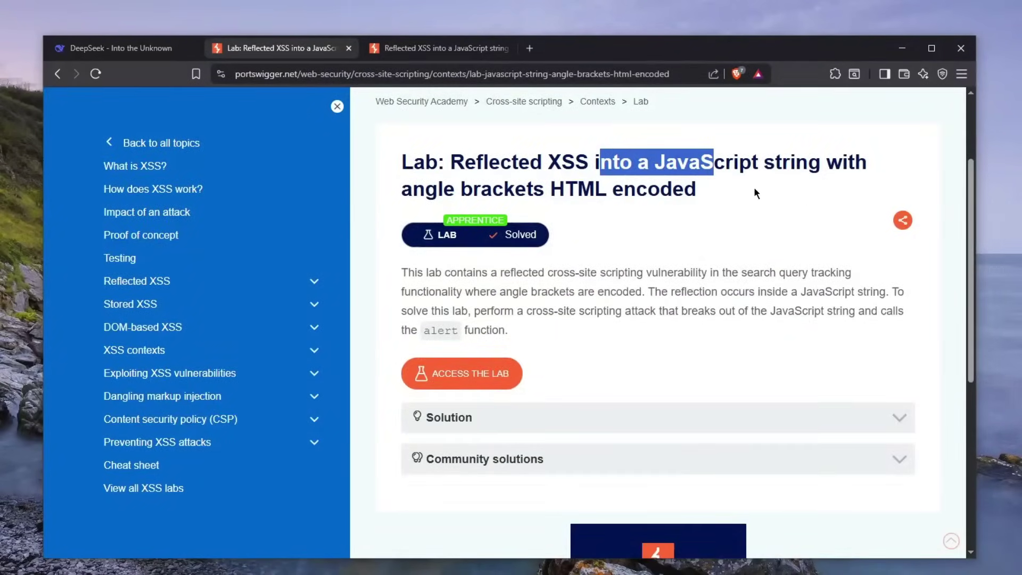
left_click_drag(756, 193, 504, 189)
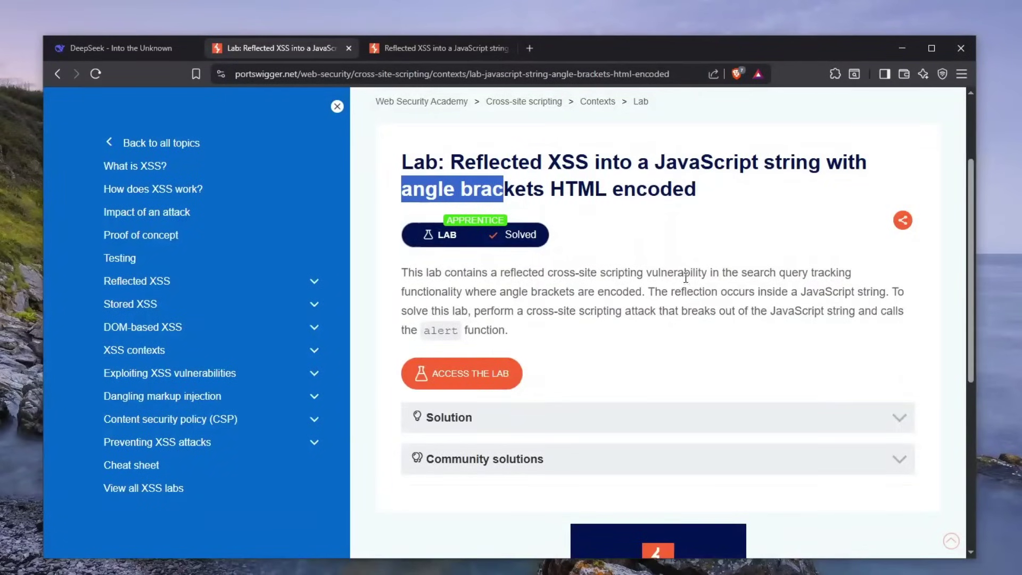
scroll(685, 277, "up", 3)
left_click(672, 328)
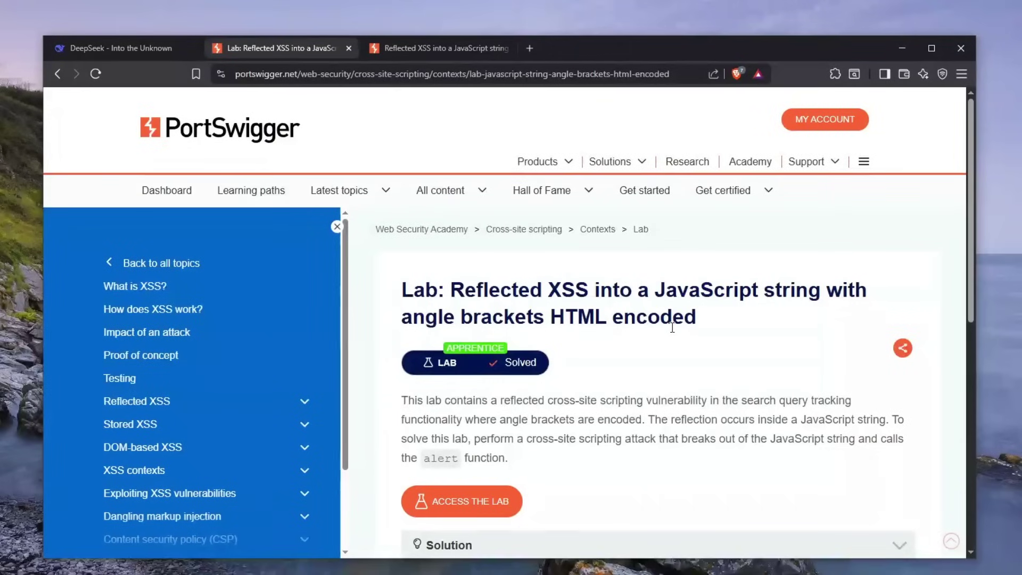
scroll(672, 332, "down", 2)
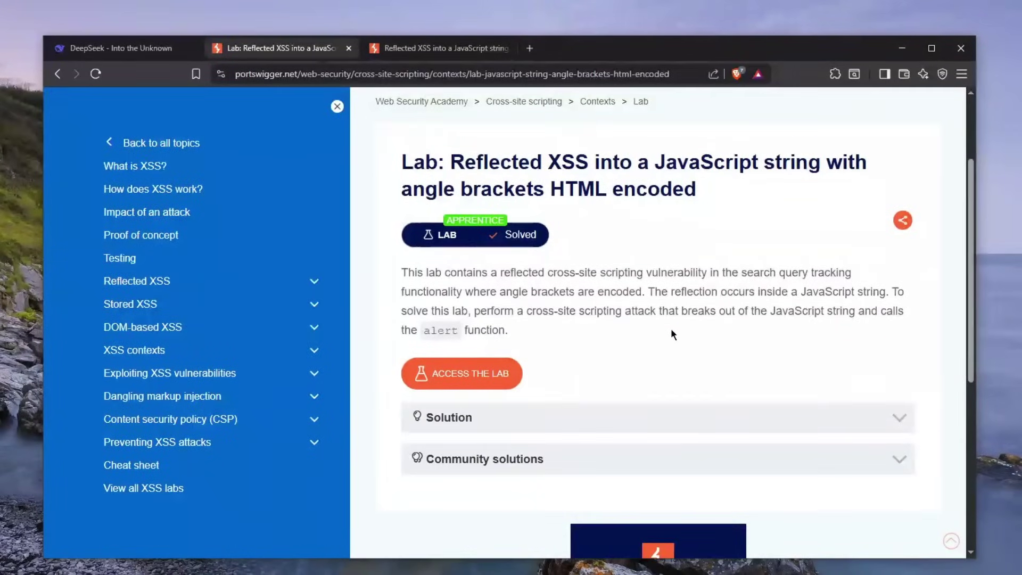
scroll(469, 197, "up", 2)
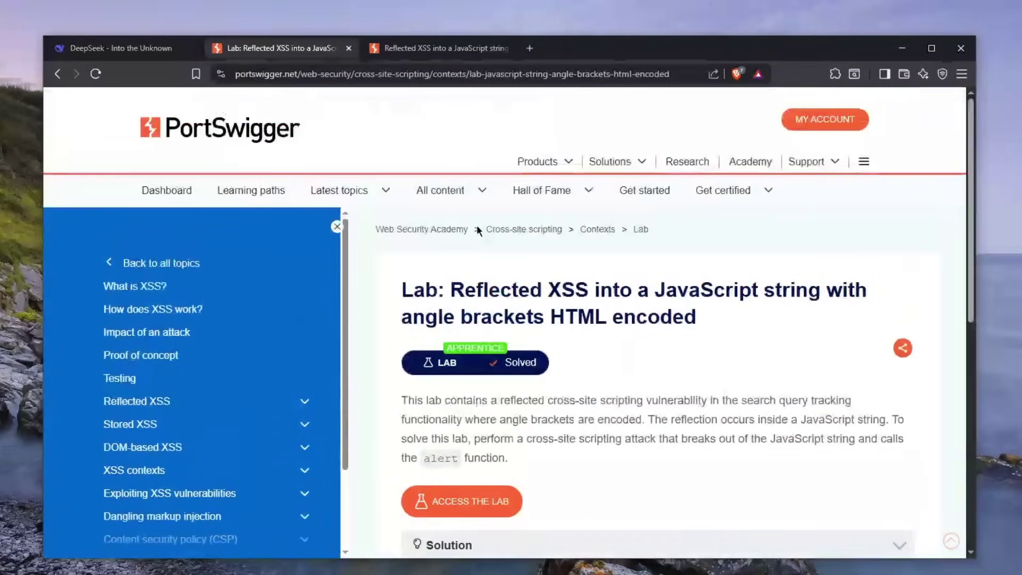
- Switch to DeepSeek and send a message starting with "hey" that gives the lab website's URL and asks "what kind of vulnerabilities do I look for?"
left_click(408, 51)
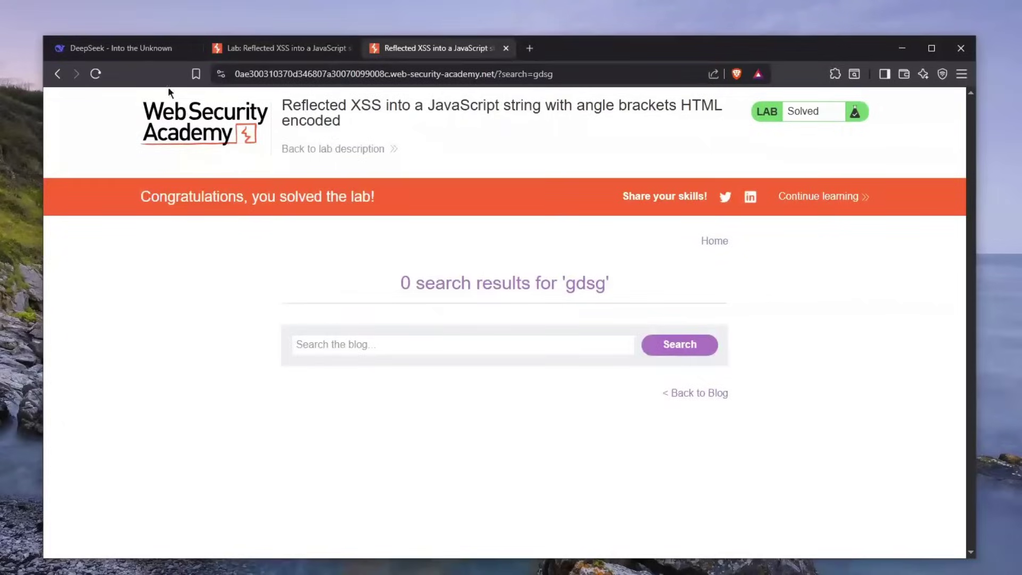
left_click(140, 53)
left_click(440, 309)
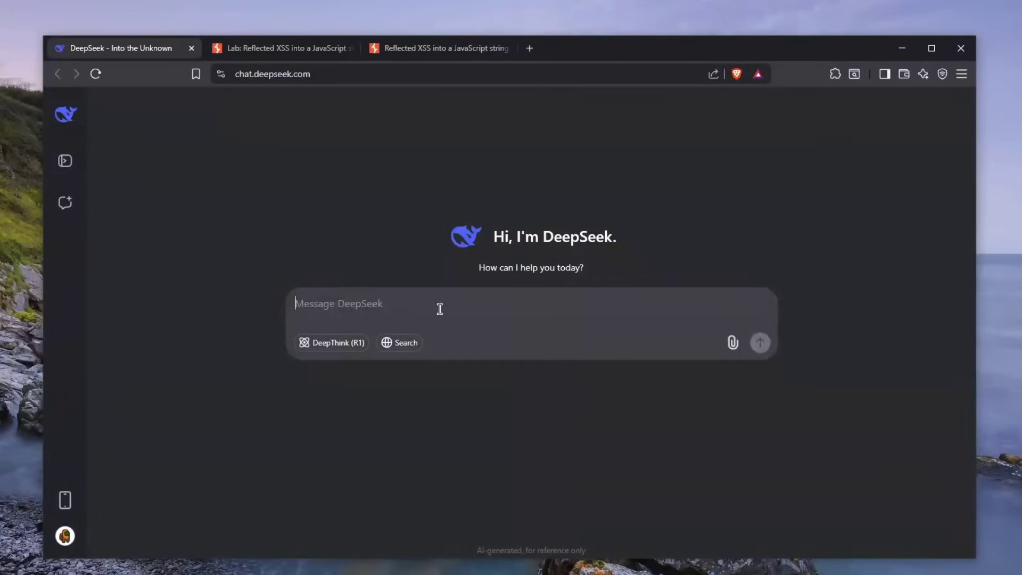
left_click(424, 43)
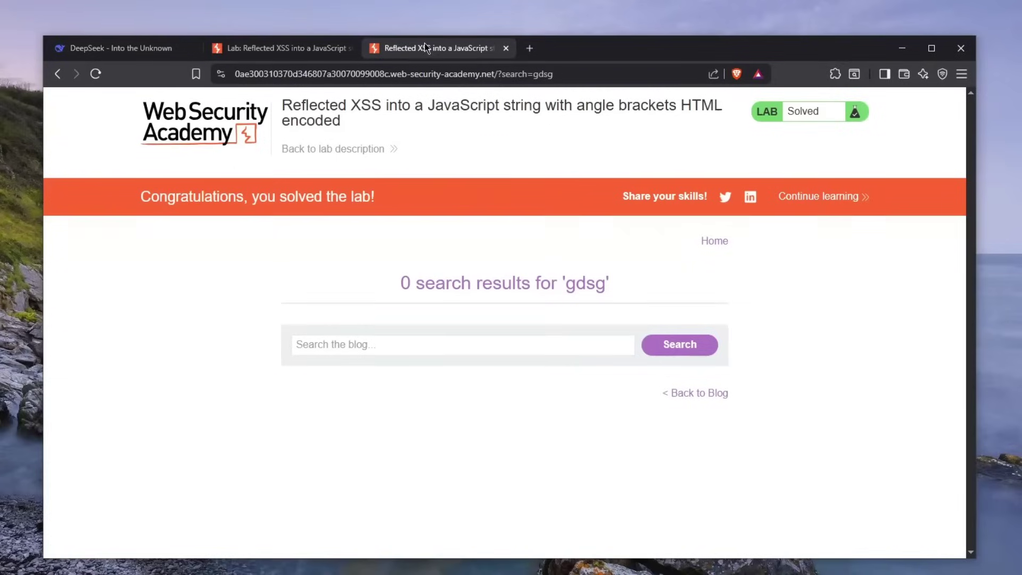
left_click(146, 50)
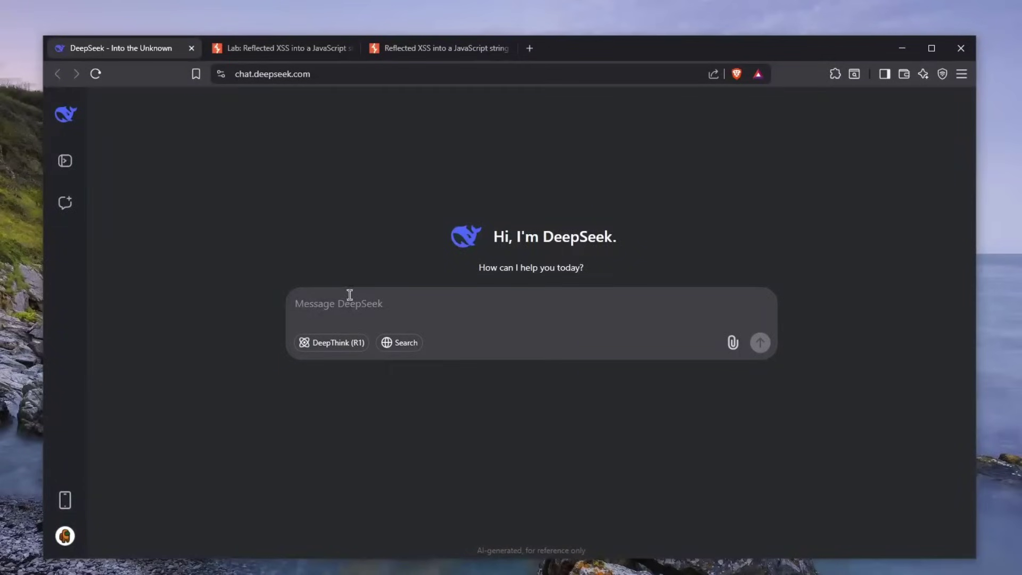
type("hey")
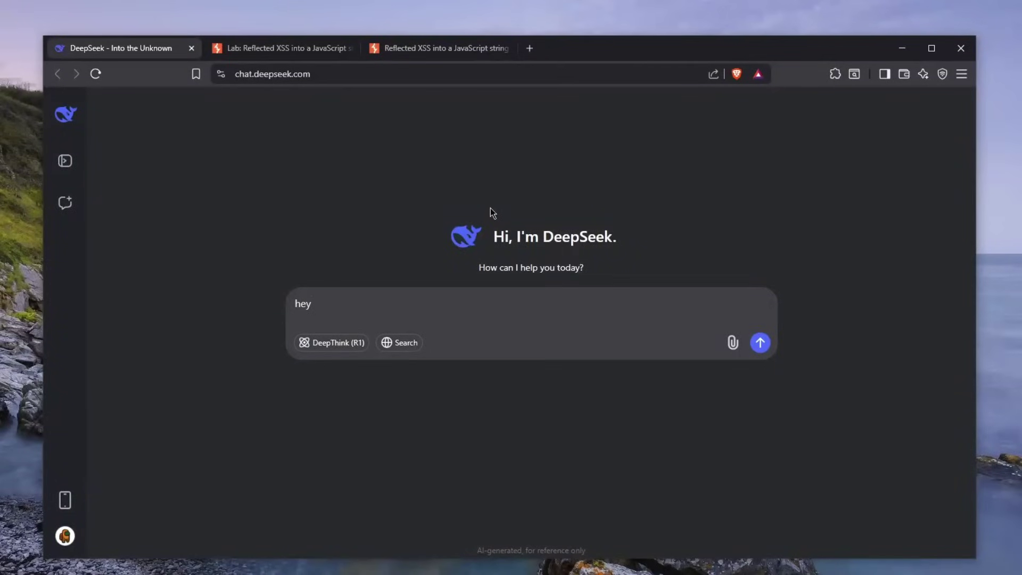
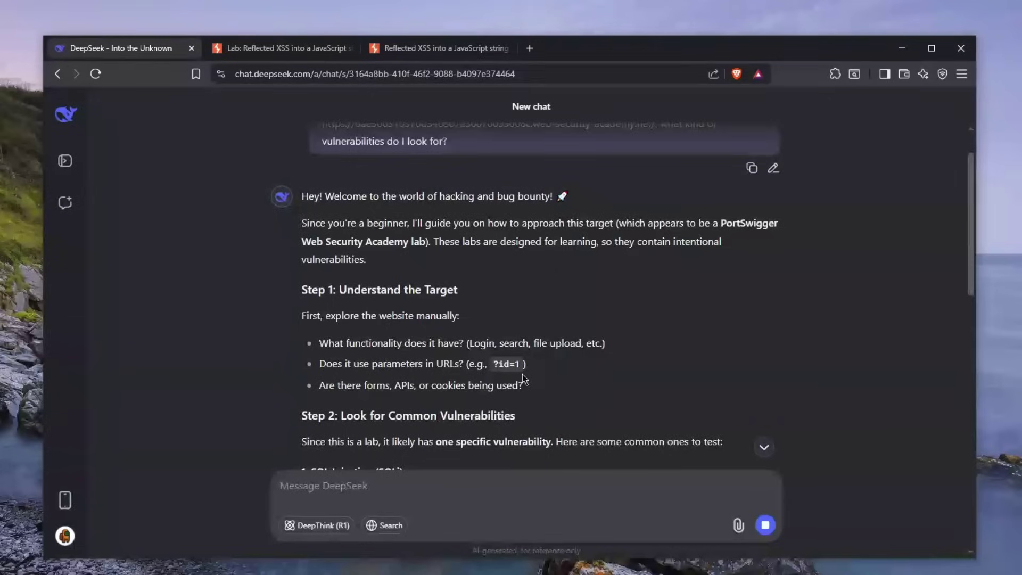
- Read the "Step 1: Understand the Target" section of the reply, focusing on the website functionality to identify
scroll(523, 373, "down", 2)
scroll(523, 374, "up", 3)
left_click_drag(352, 288, 469, 293)
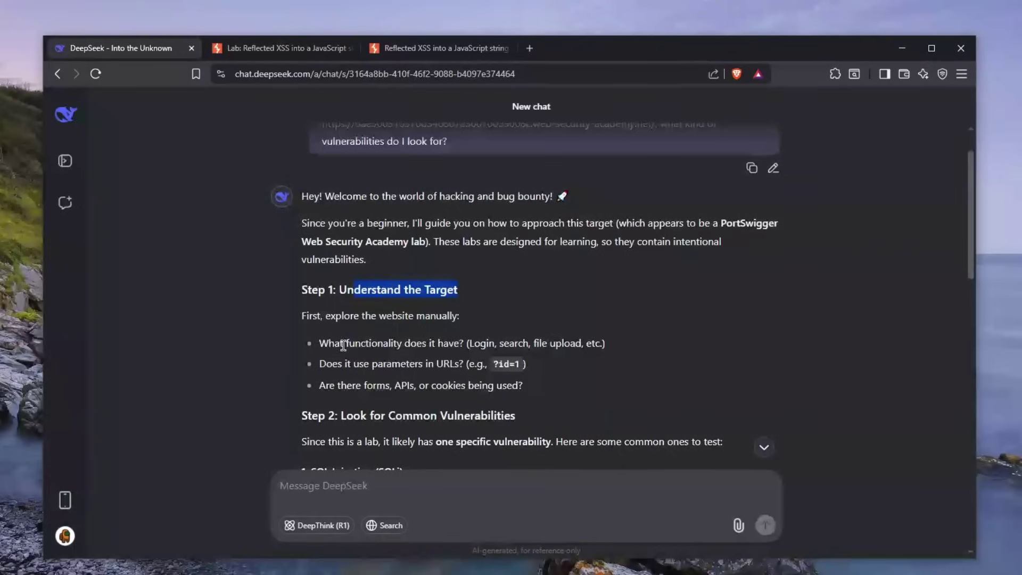
left_click_drag(348, 343, 417, 342)
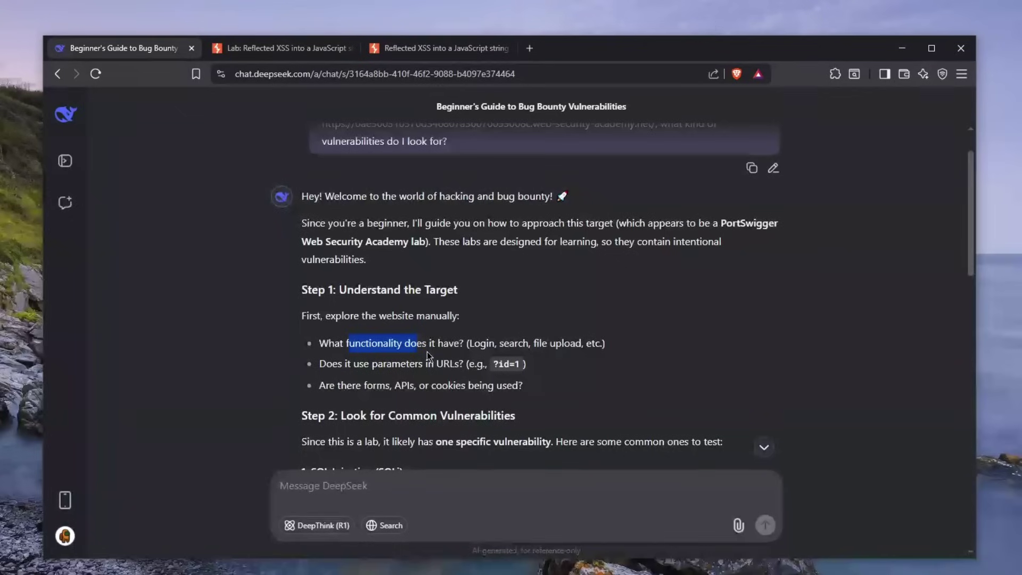
double_click(481, 344)
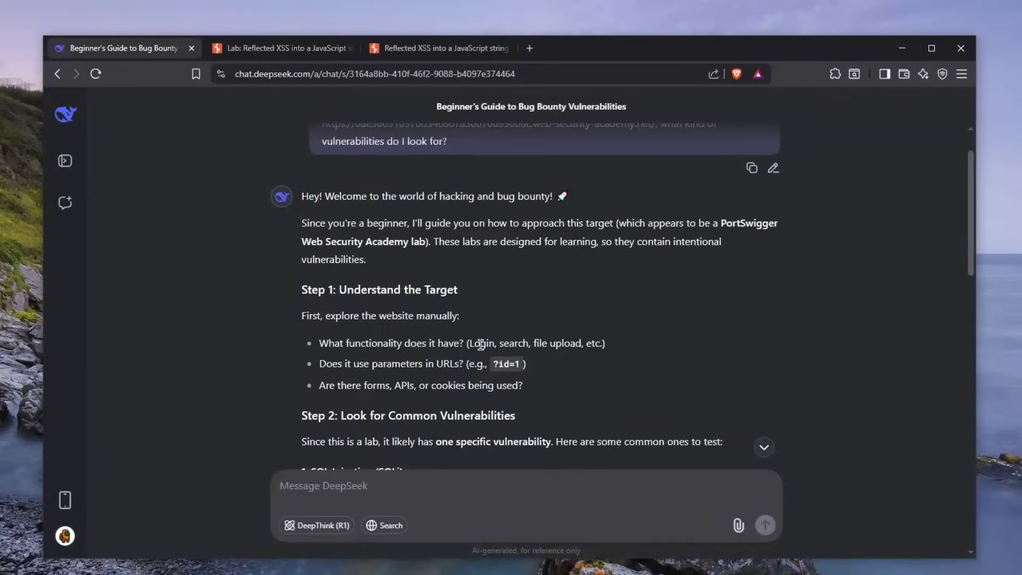
double_click(522, 343)
left_click_drag(542, 343, 604, 344)
left_click_drag(499, 343, 525, 340)
- Check the lab website and send DeepSeek the reply "we have a search functionality"
left_click(522, 477)
left_click(452, 54)
key("ctrl+1")
type("we have a search functionality")
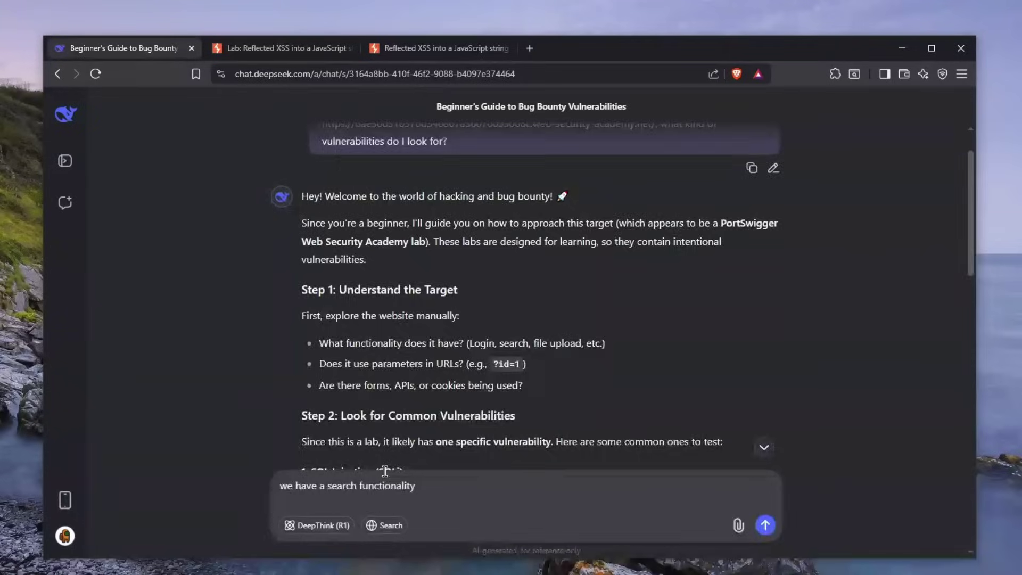
key("Return")
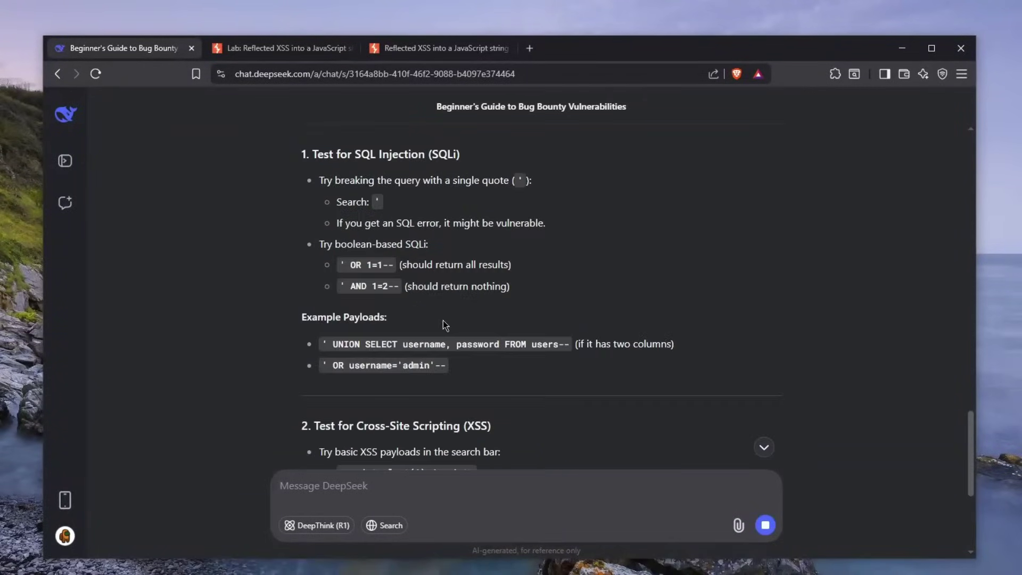
- Read the first four tests DeepSeek suggests for the search function: SQL injection, cross-site scripting, OS command injection and NoSQL injection
scroll(445, 326, "up", 2)
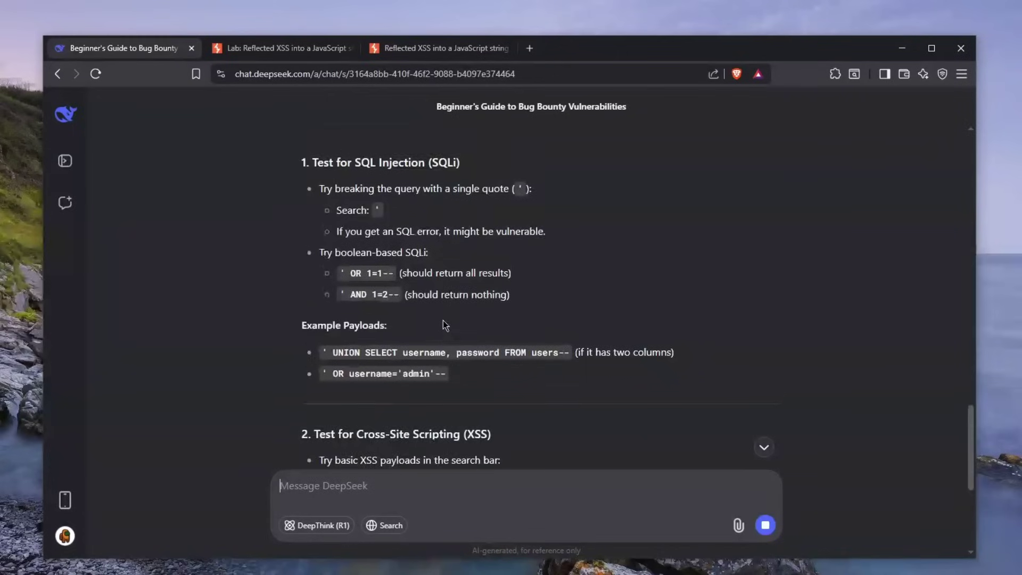
left_click_drag(358, 216, 429, 210)
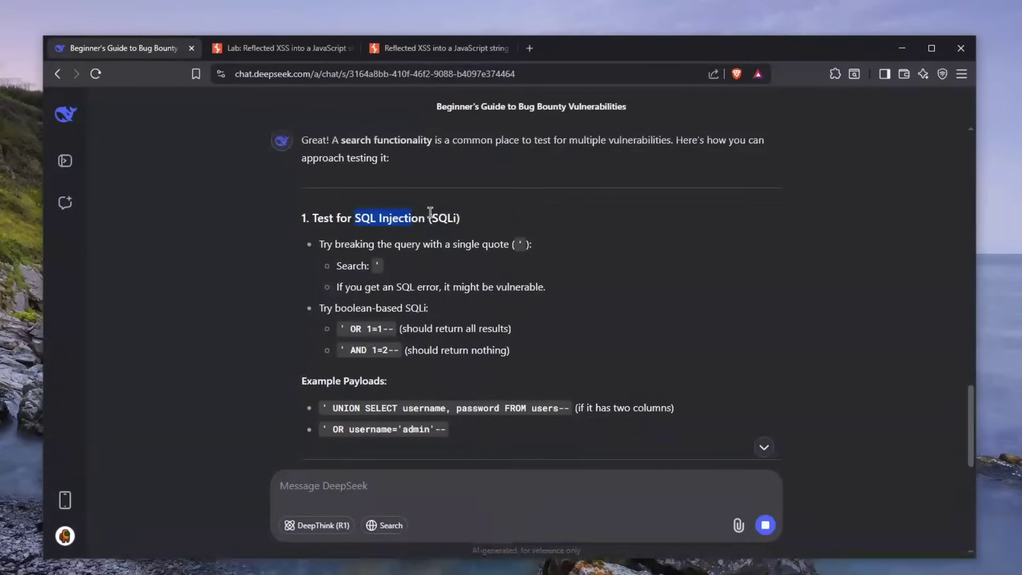
scroll(431, 241, "down", 3)
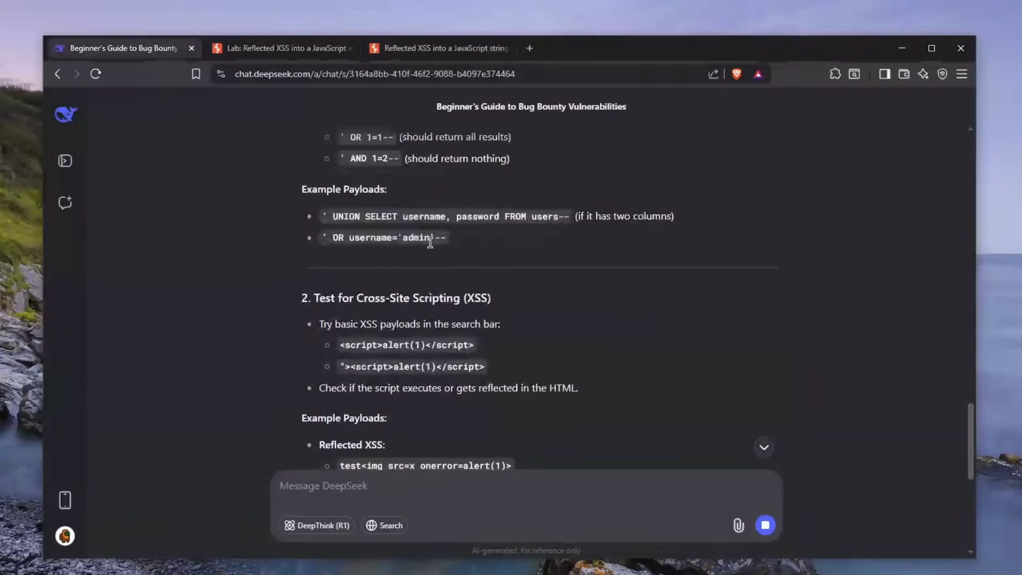
left_click_drag(357, 297, 454, 298)
scroll(456, 304, "down", 4)
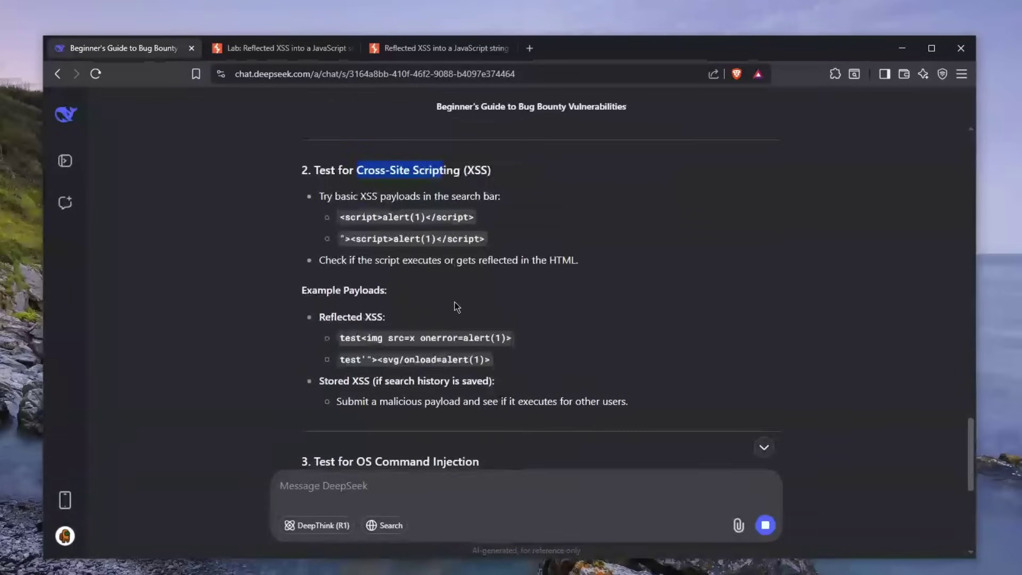
left_click_drag(373, 334, 391, 334)
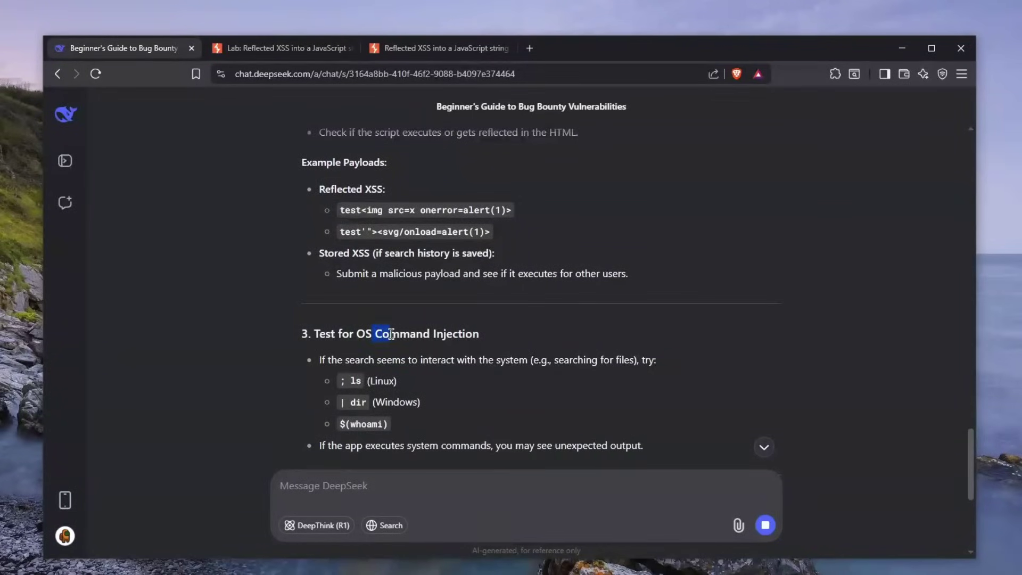
scroll(396, 332, "down", 3)
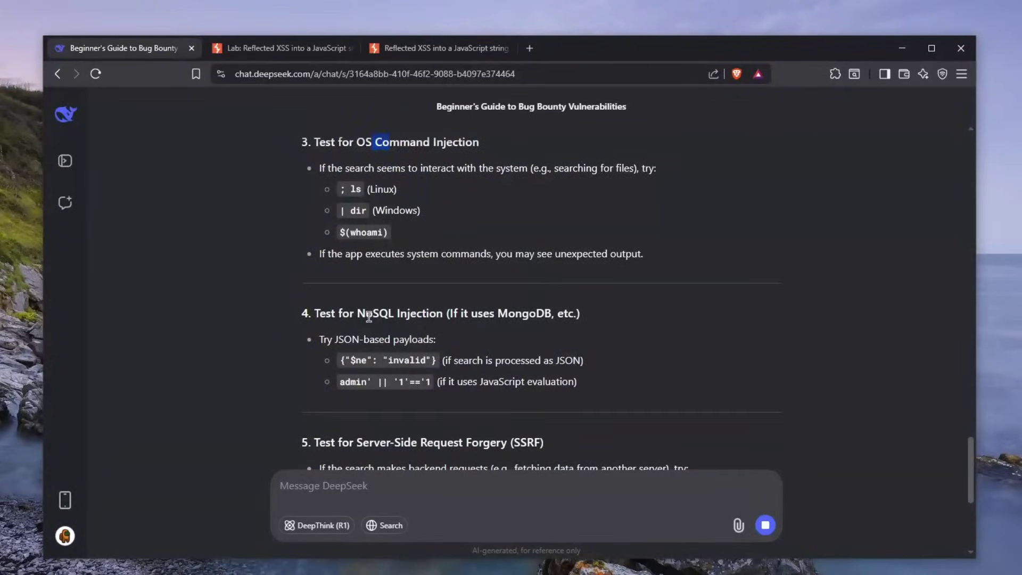
left_click_drag(371, 316, 384, 314)
left_click_drag(459, 318, 474, 319)
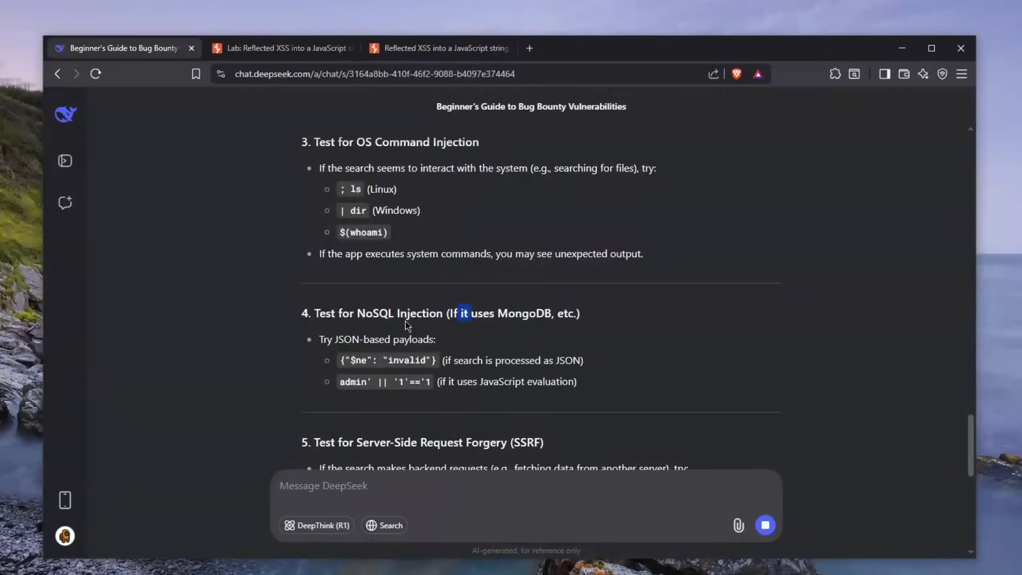
- Skim the Server-Side Request Forgery and Information Disclosure tests, and go back over the reply's earlier tests
scroll(410, 325, "down", 2)
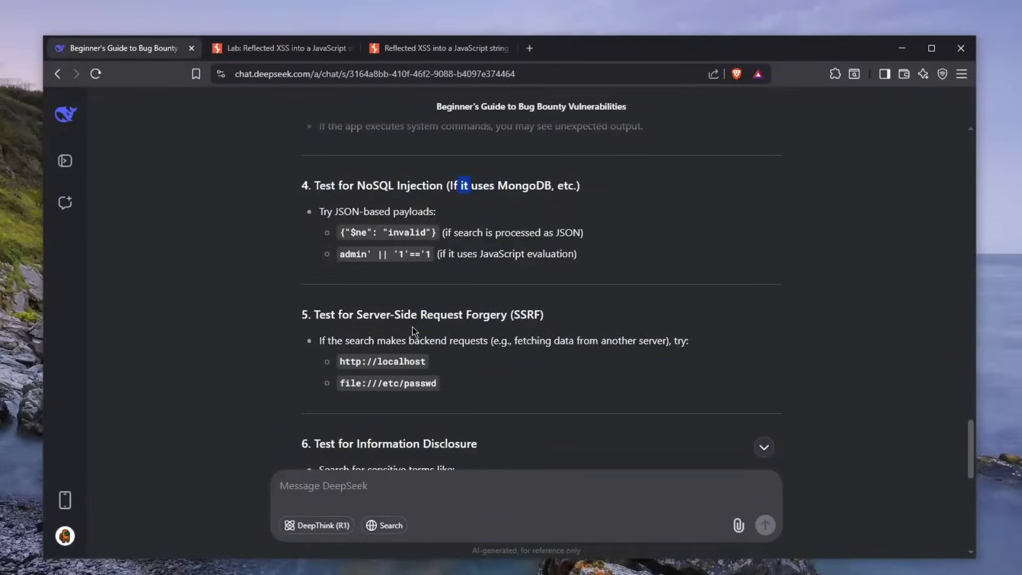
scroll(414, 330, "down", 2)
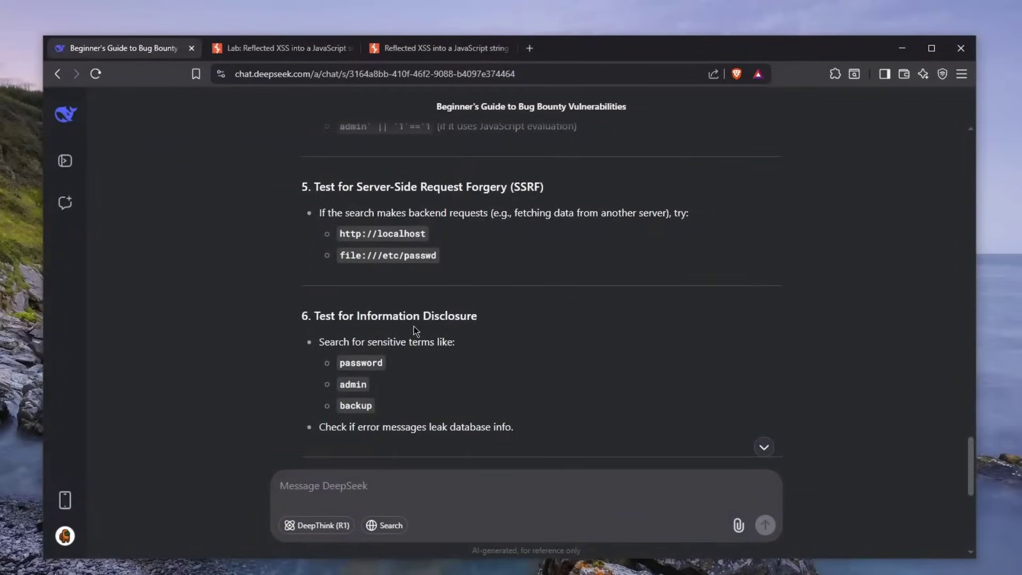
scroll(415, 329, "down", 1)
scroll(417, 333, "up", 7)
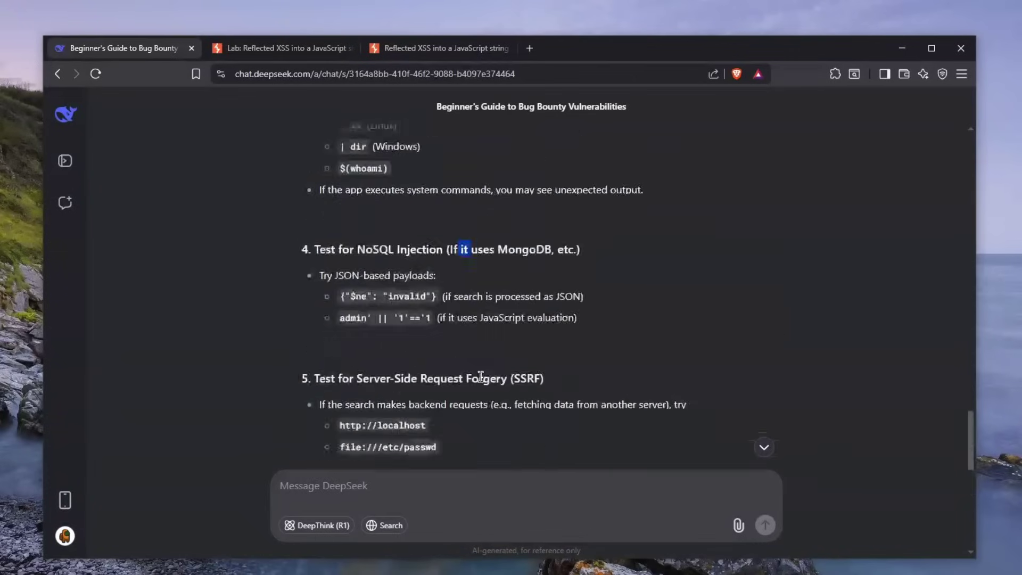
scroll(478, 382, "up", 5)
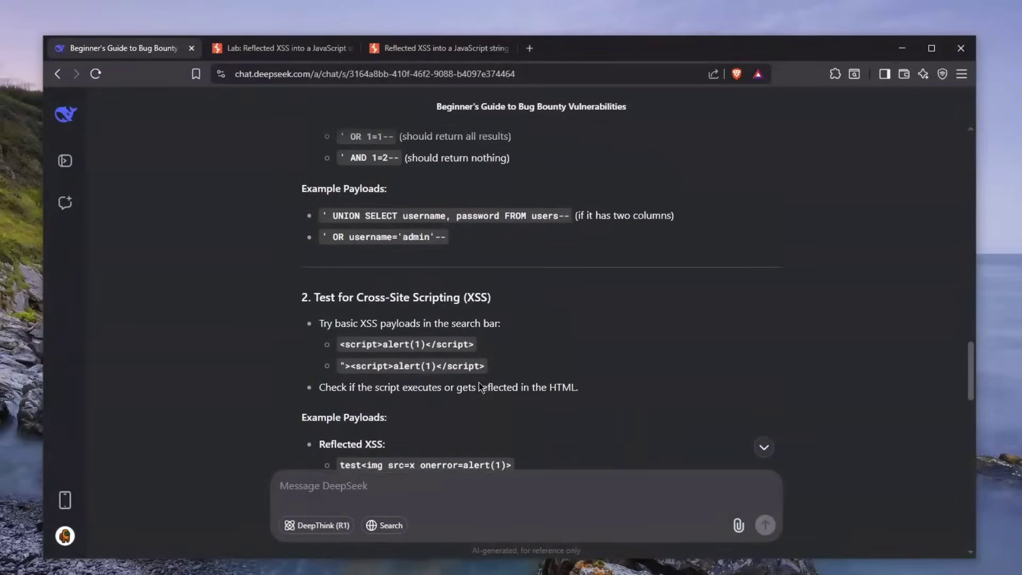
scroll(467, 378, "up", 1)
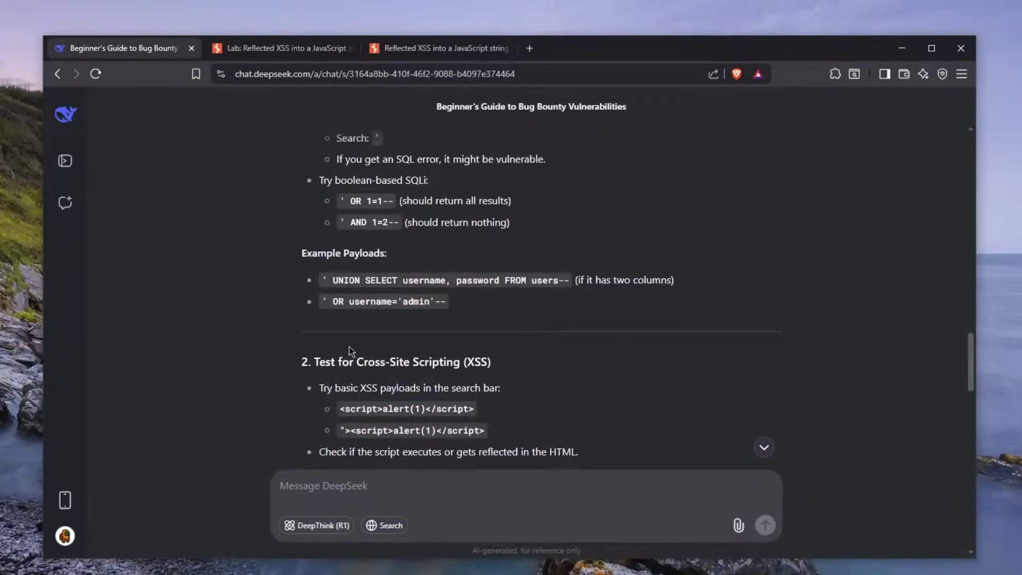
scroll(349, 346, "up", 3)
- Check the lab description, take the basic XSS payload <script>alert(1)</script> from DeepSeek's reply and search the lab blog with it
left_click(283, 47)
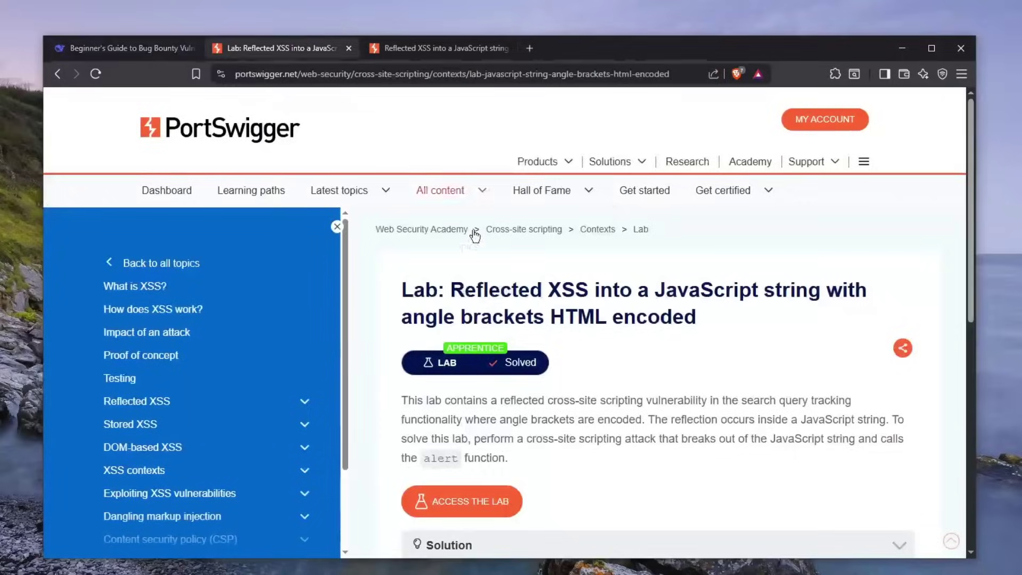
left_click(130, 49)
scroll(432, 306, "down", 4)
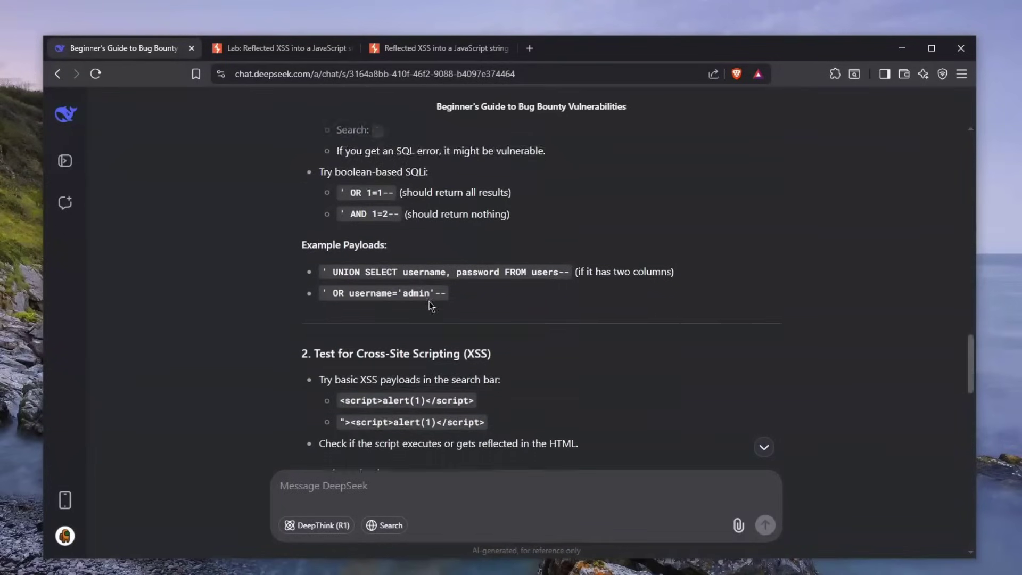
scroll(429, 309, "down", 1)
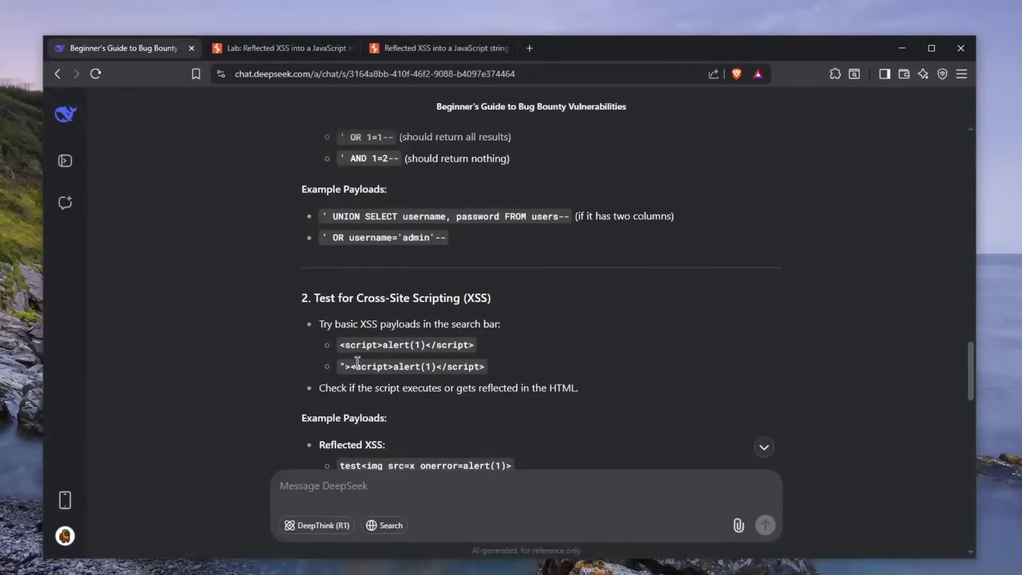
left_click_drag(344, 345, 586, 345)
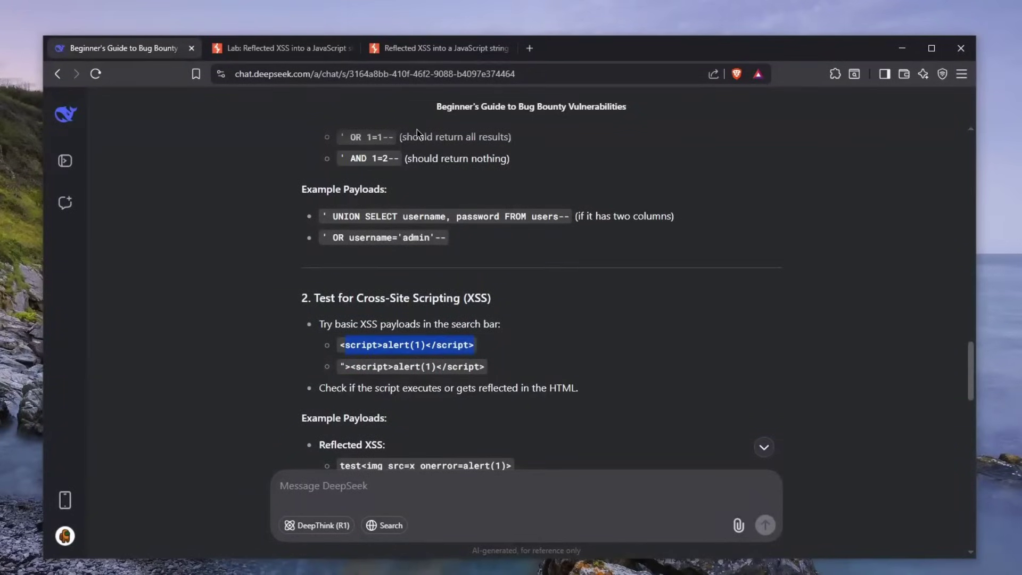
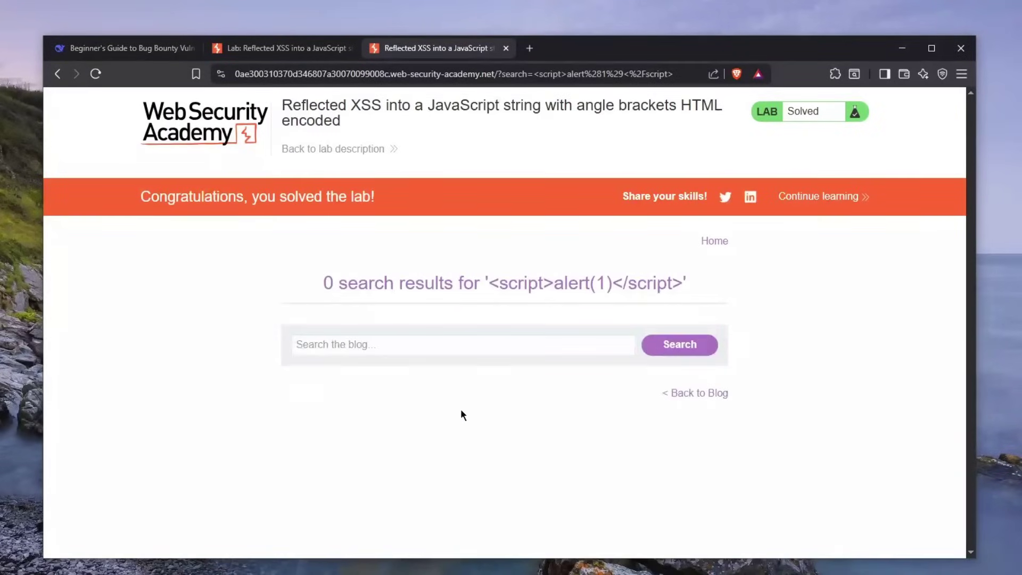
- Draft a DeepSeek message saying the XSS search "<script>alert(1)</script>" brought nothing up and asking whether to give it the client-side source code to analyze
left_click(113, 50)
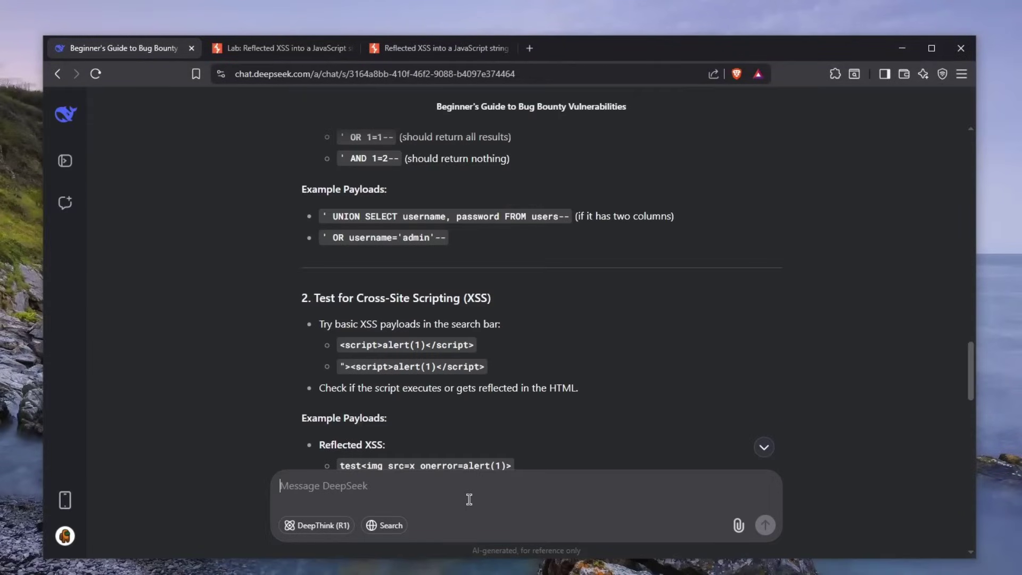
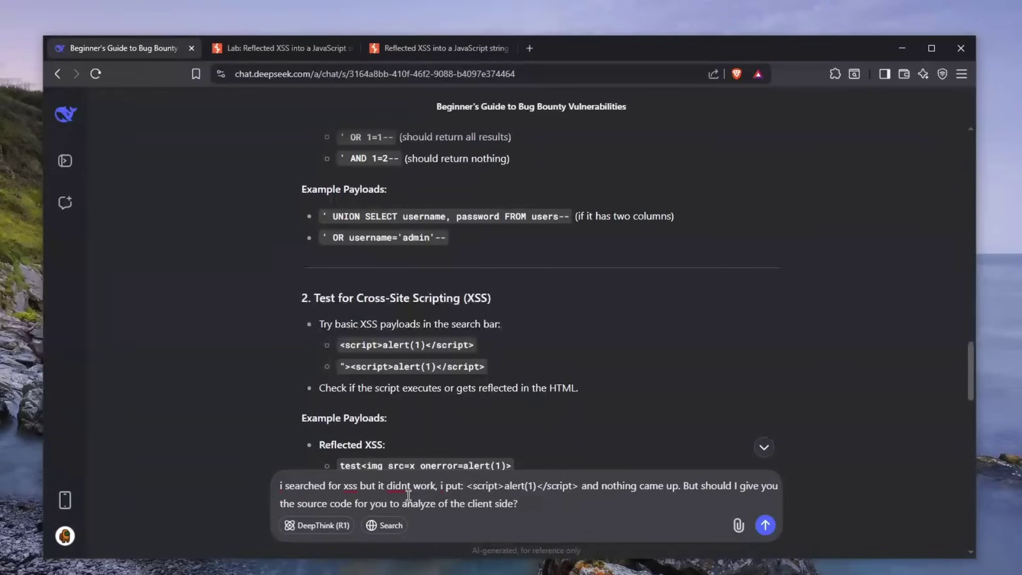
left_click_drag(466, 486, 616, 486)
double_click(616, 486)
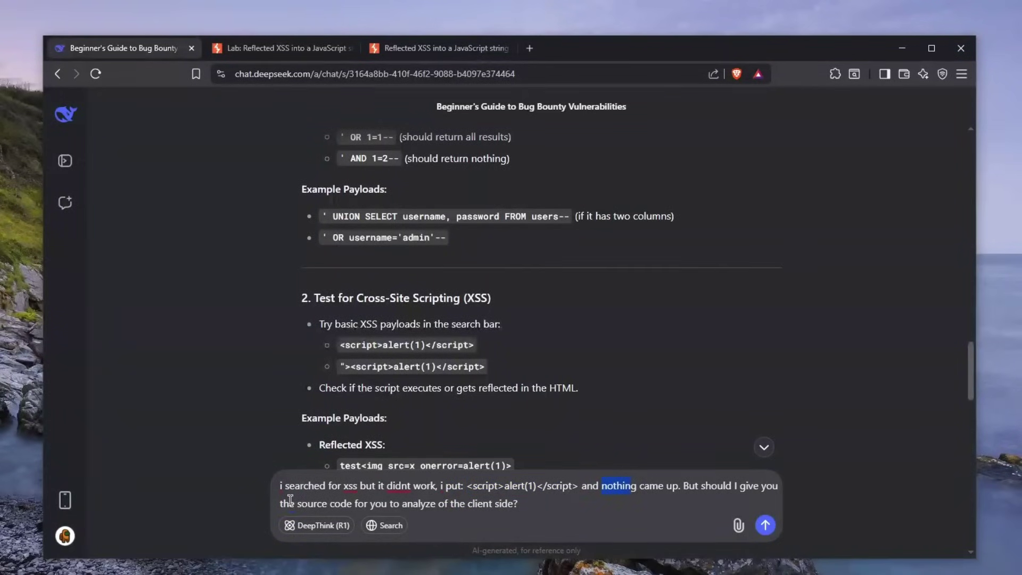
left_click(530, 506)
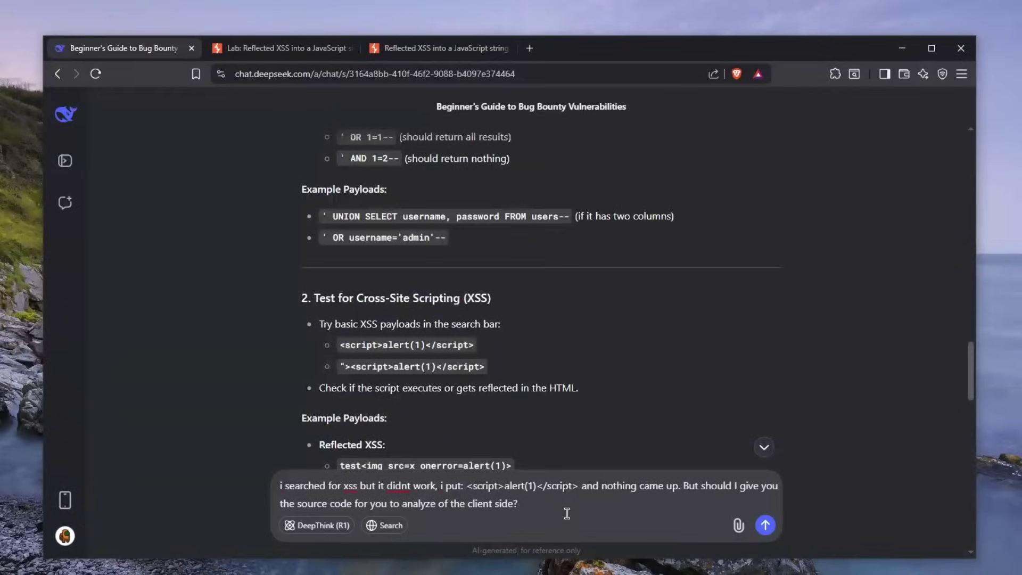
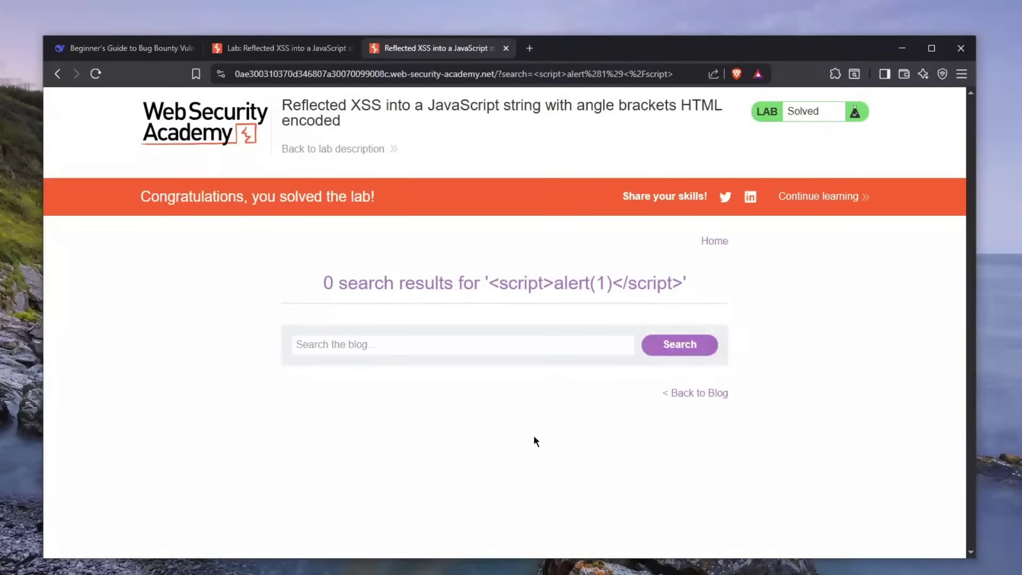
- Inspect the lab search page's source in the developer tools down to the searchTerms script, and send the source code to DeepSeek
key("ctrl+shift+i")
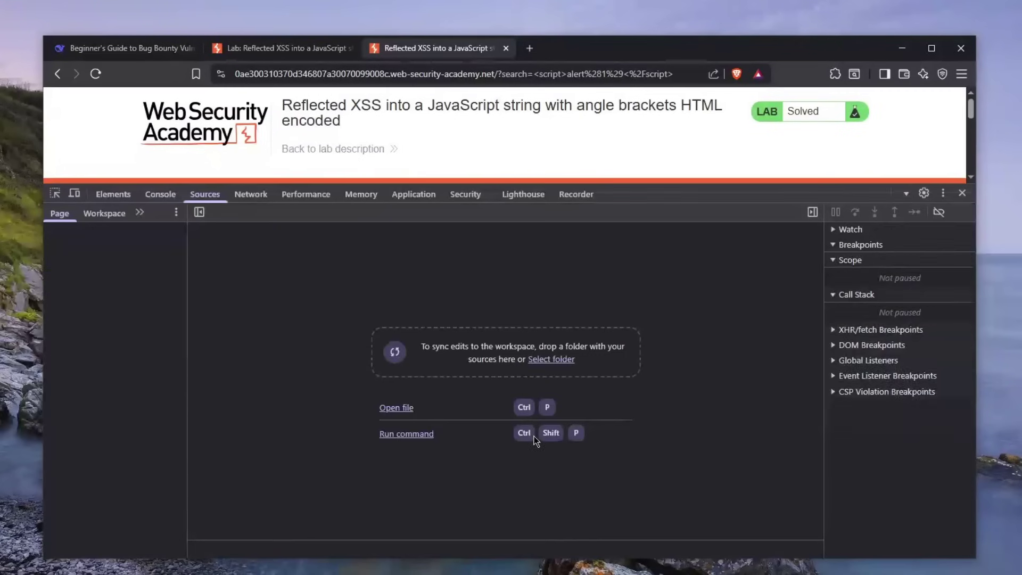
left_click(142, 282)
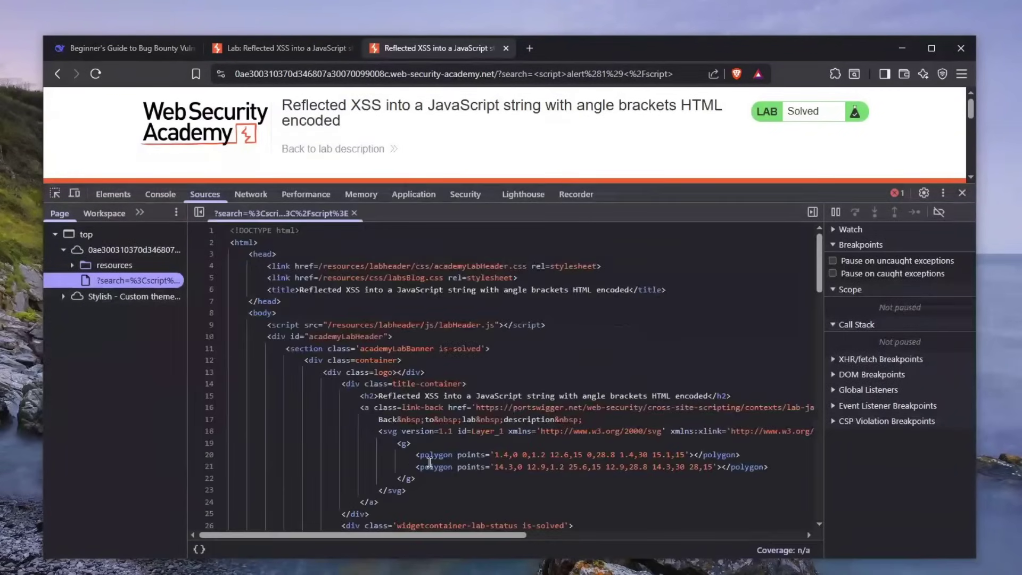
scroll(420, 450, "down", 8)
scroll(420, 450, "down", 10)
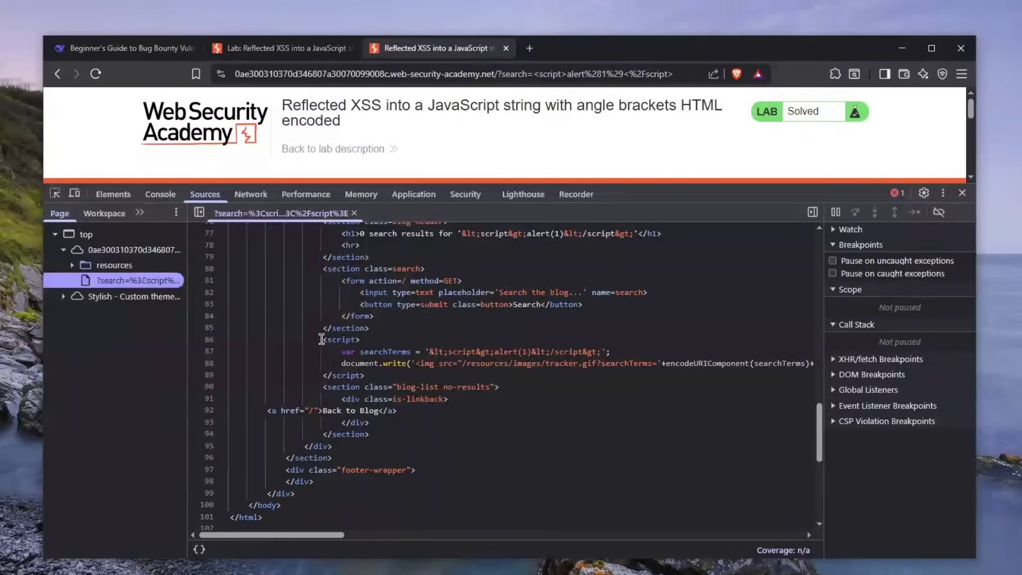
left_click_drag(322, 339, 370, 372)
left_click(379, 411)
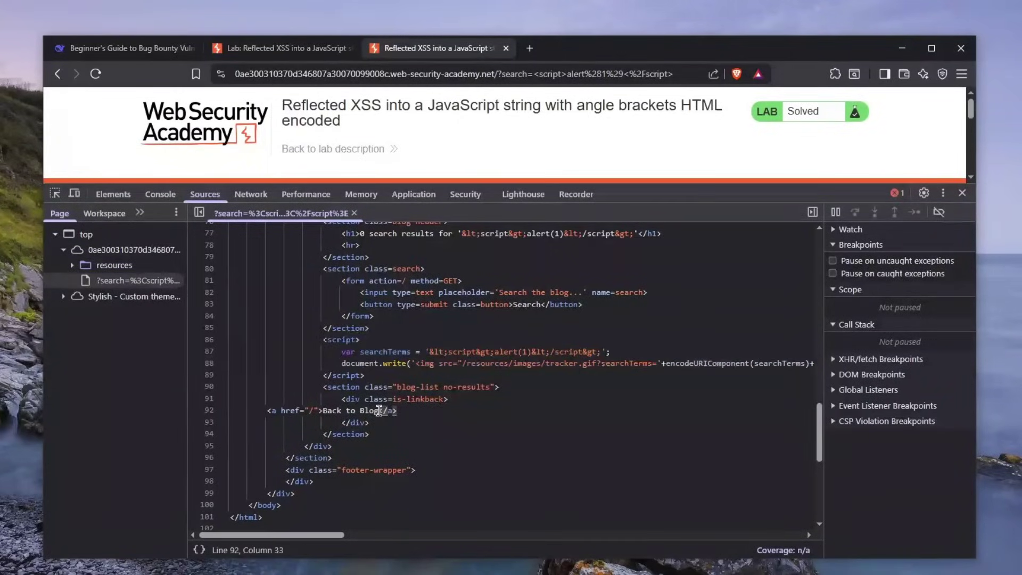
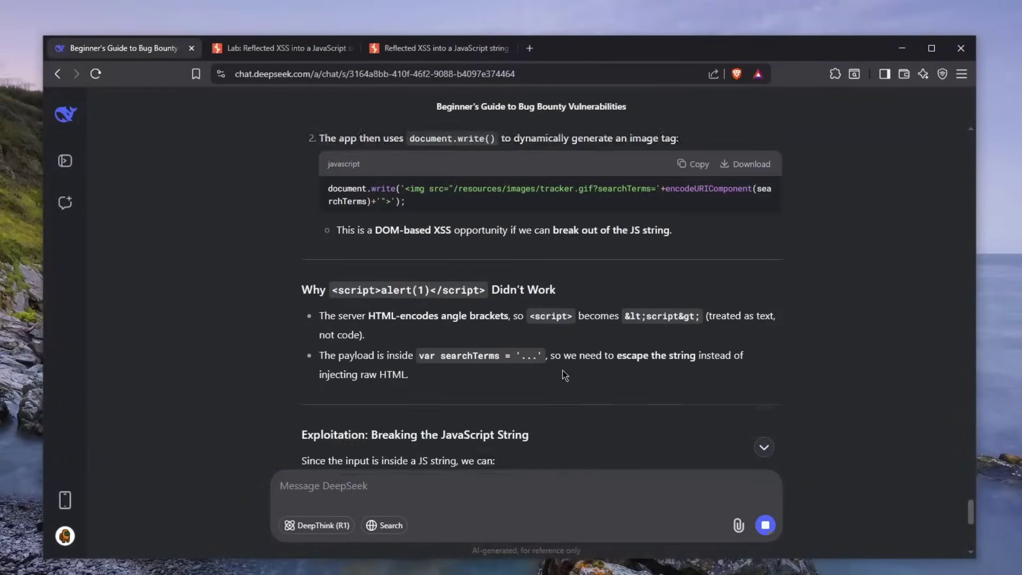
- Read how DeepSeek's source code analysis explains the input's reflection in a JavaScript string, and compare it with the searchTerms line in the lab's source
scroll(564, 372, "up", 3)
scroll(564, 374, "up", 2)
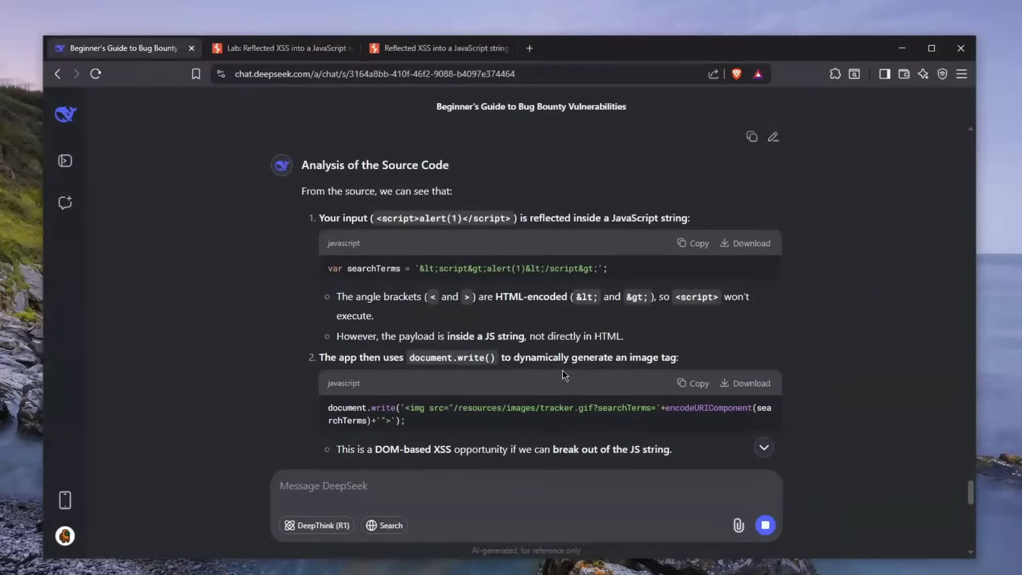
left_click_drag(368, 224, 672, 224)
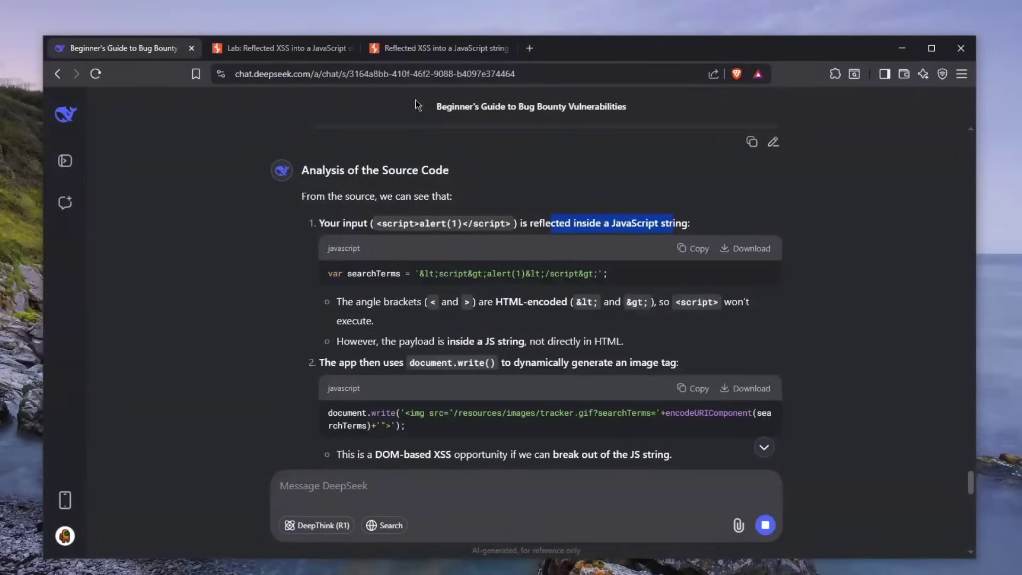
left_click(426, 48)
left_click(392, 362)
left_click_drag(415, 351, 465, 349)
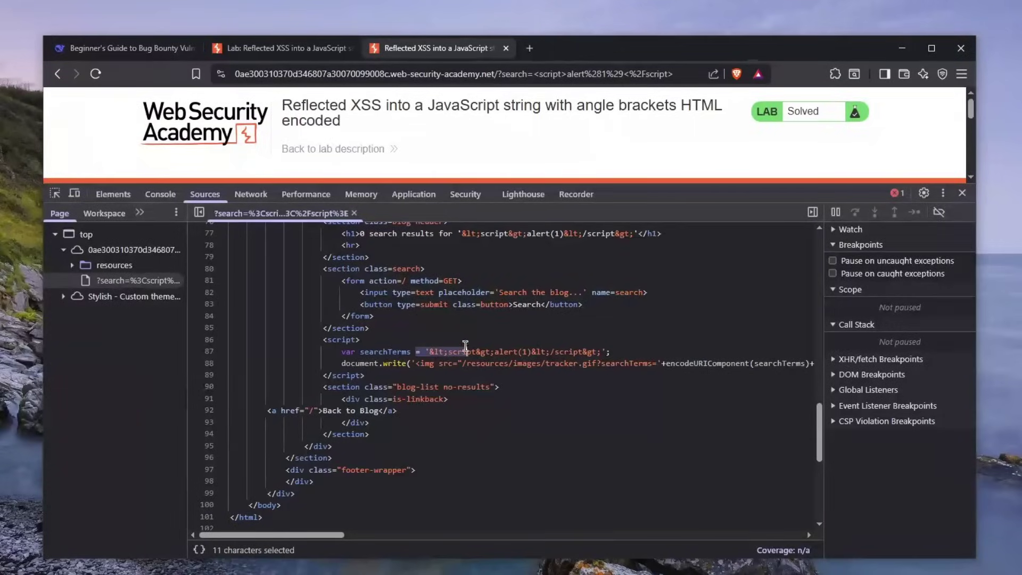
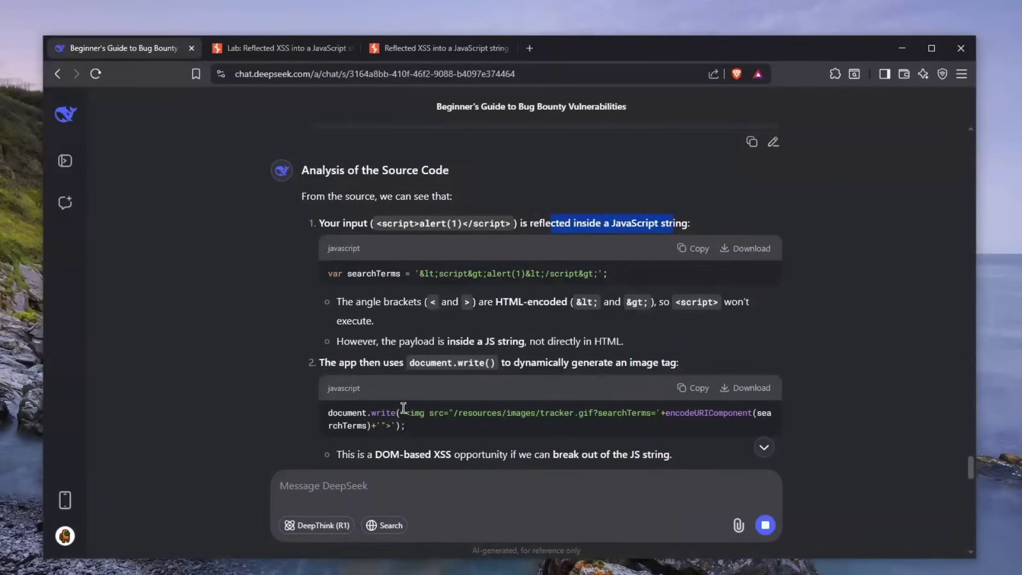
- Read the analysis of document.write() and the section on why <script>alert(1)</script> didn't work, focusing on the need to escape the string
scroll(403, 407, "down", 1)
left_click_drag(409, 299, 510, 312)
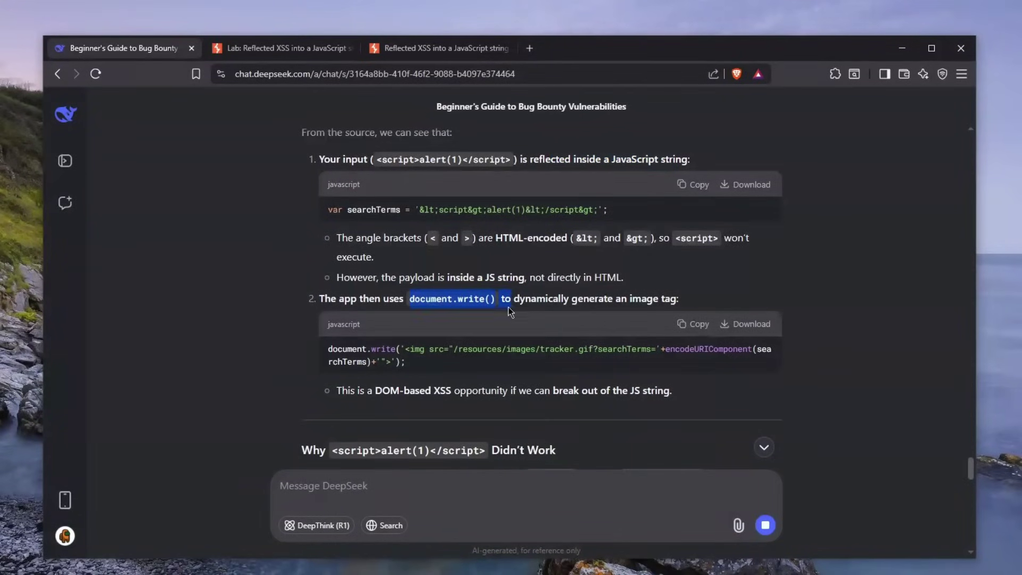
scroll(476, 338, "down", 4)
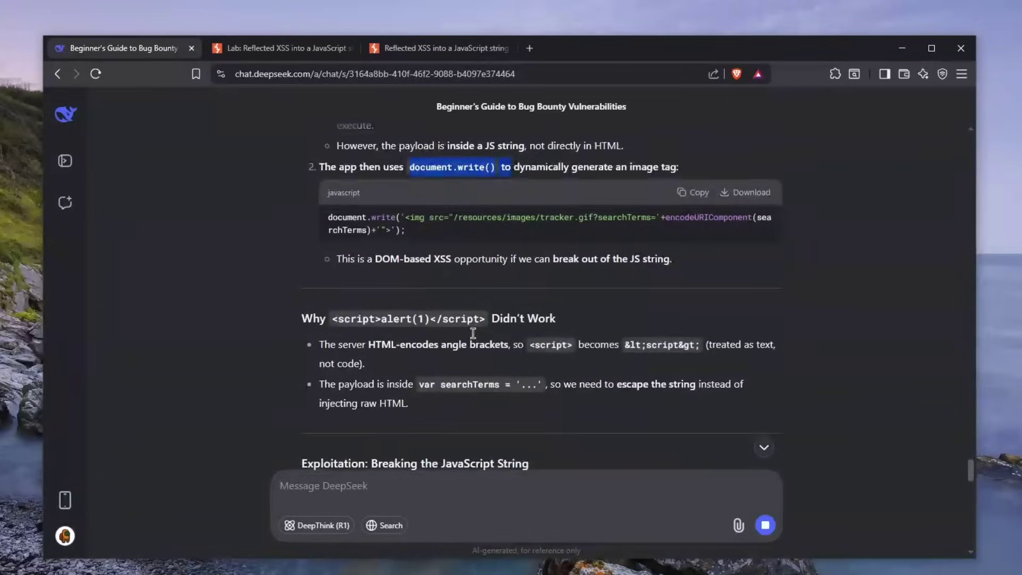
left_click_drag(336, 258, 491, 262)
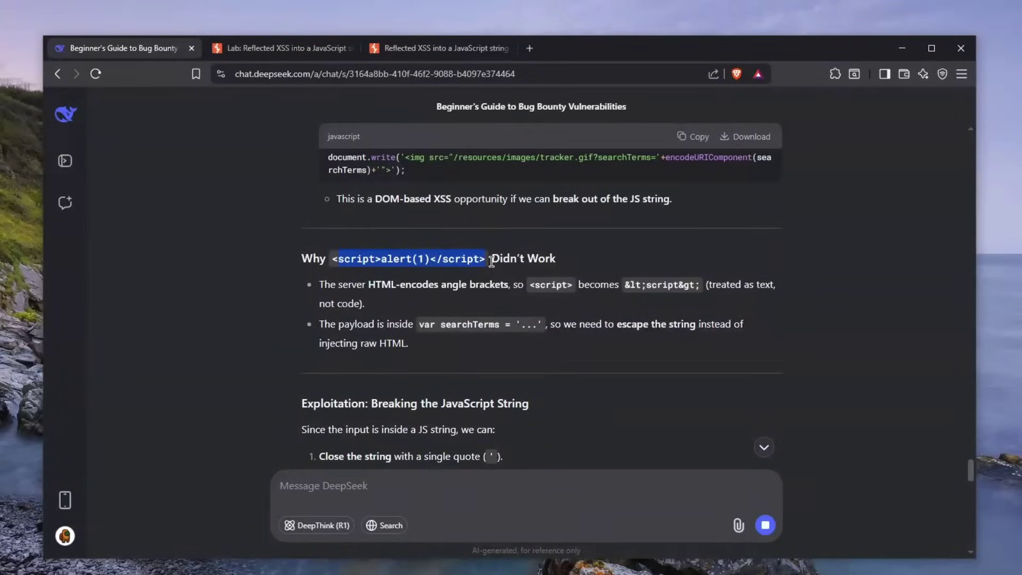
left_click_drag(447, 324, 690, 326)
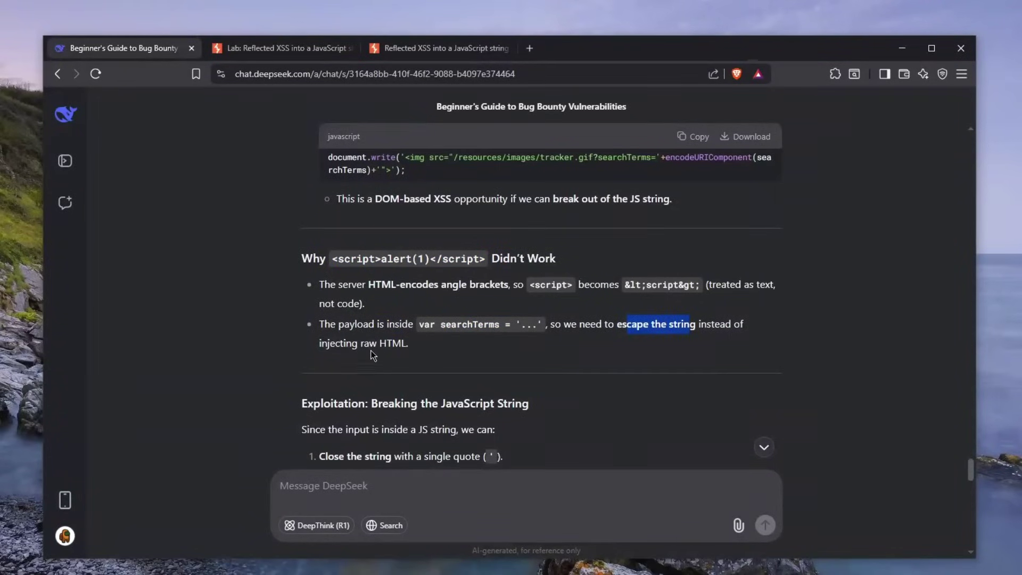
- Read DeepSeek's exploitation section on breaking the JavaScript string, focusing on closing it with a single quote and adding ;alert(1)//
left_click_drag(331, 344, 393, 344)
scroll(391, 343, "down", 2)
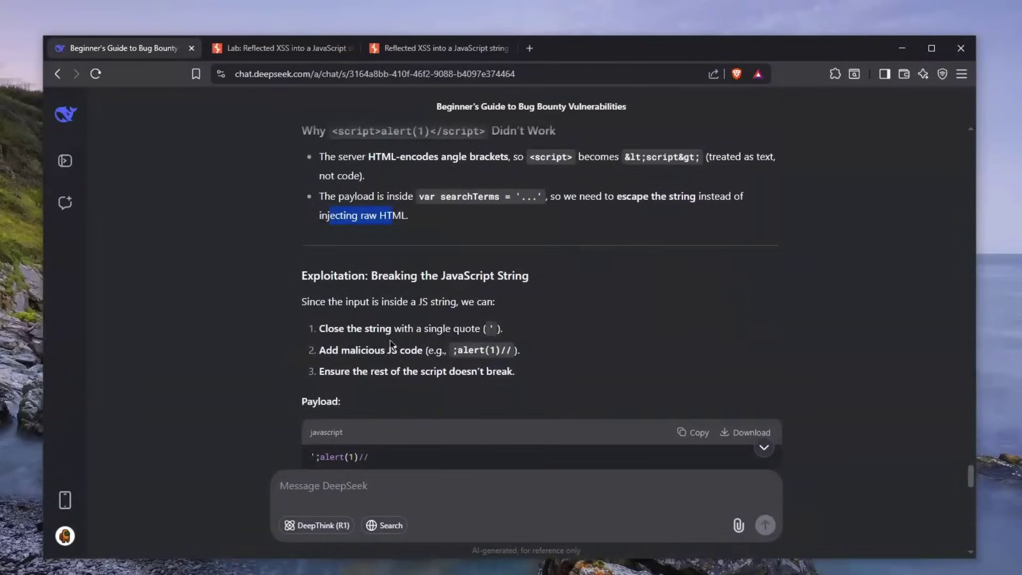
left_click_drag(319, 329, 499, 328)
left_click_drag(325, 350, 539, 354)
scroll(519, 364, "down", 1)
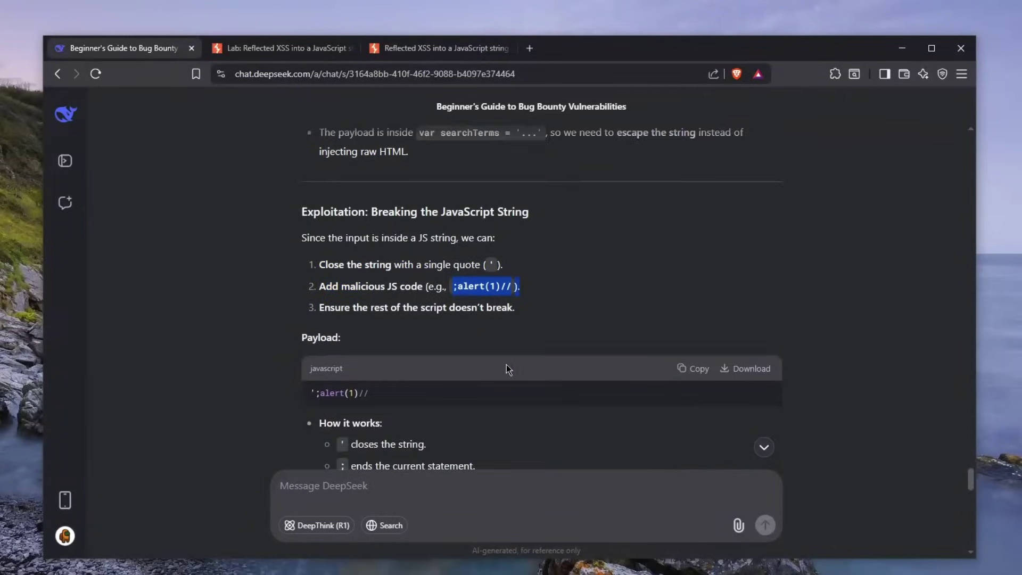
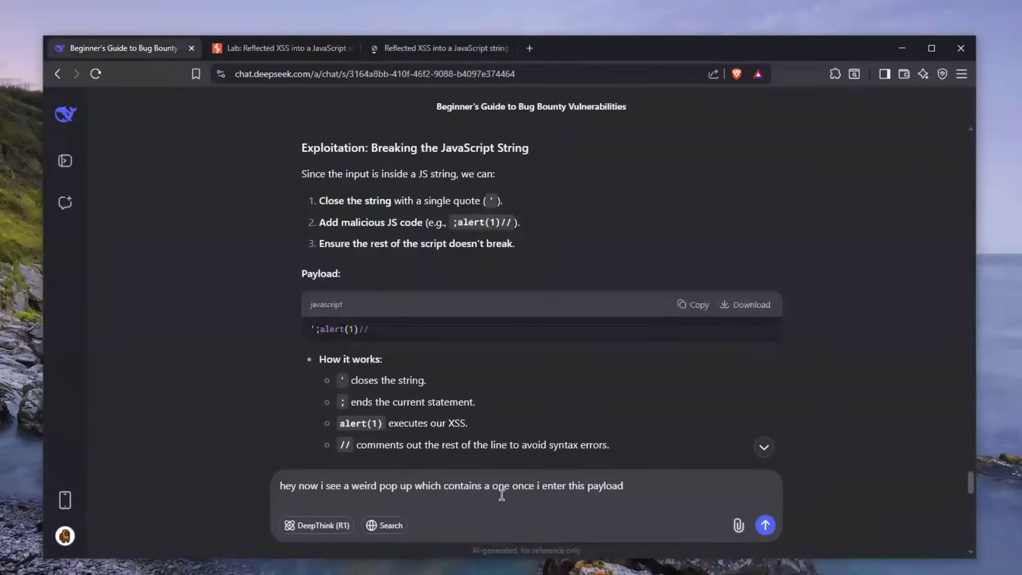
- Send DeepSeek the message "hey now i see a weird pop up which contains a one once i enter this payload"
left_click_drag(510, 491, 584, 484)
left_click(642, 486)
key("Return")
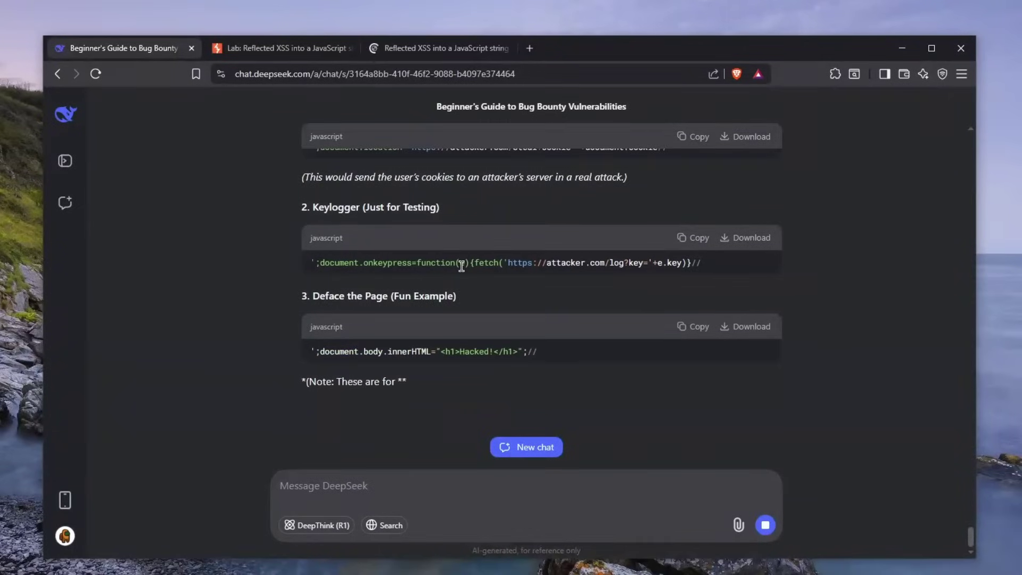
- Skim DeepSeek's reply through the further example payloads, the key lessons learned and the suggestions for what's next
scroll(463, 284, "up", 3)
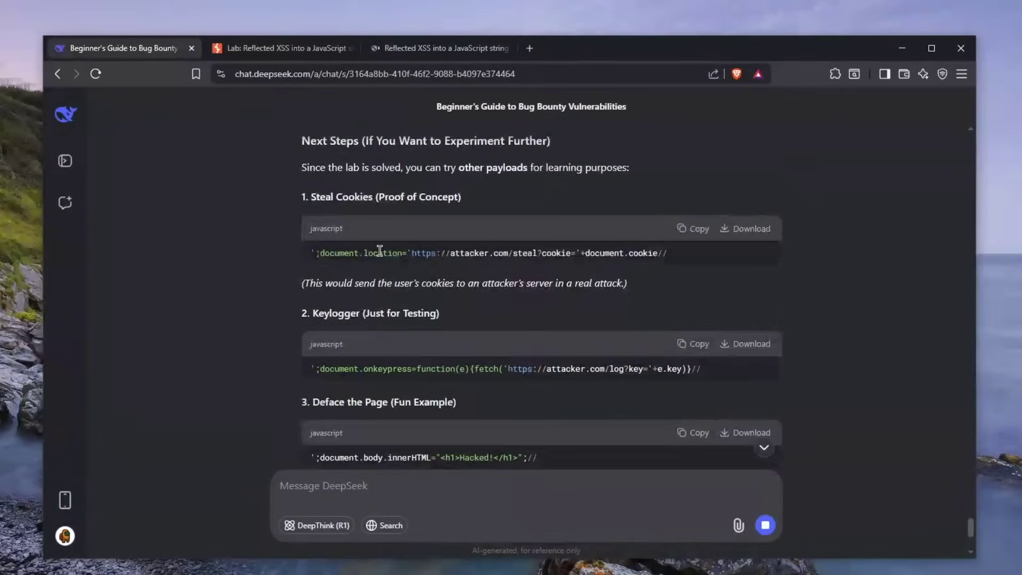
scroll(379, 256, "down", 5)
scroll(378, 255, "up", 2)
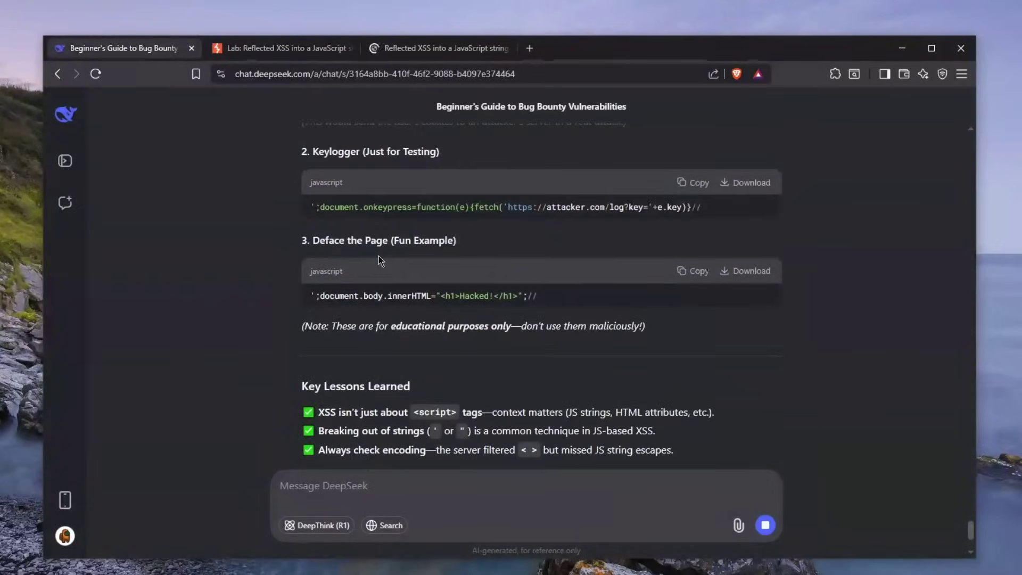
scroll(405, 274, "up", 8)
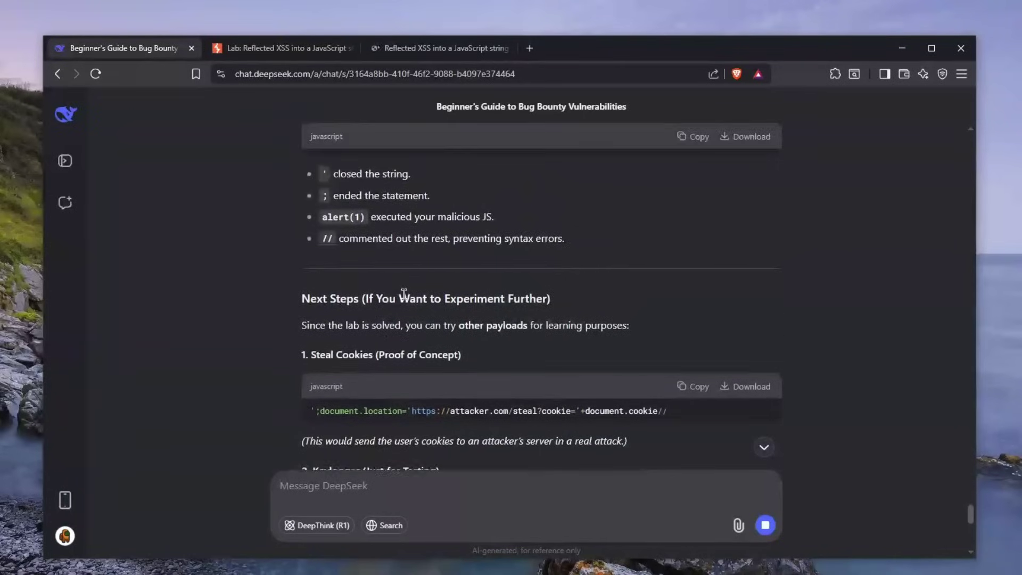
scroll(404, 294, "down", 10)
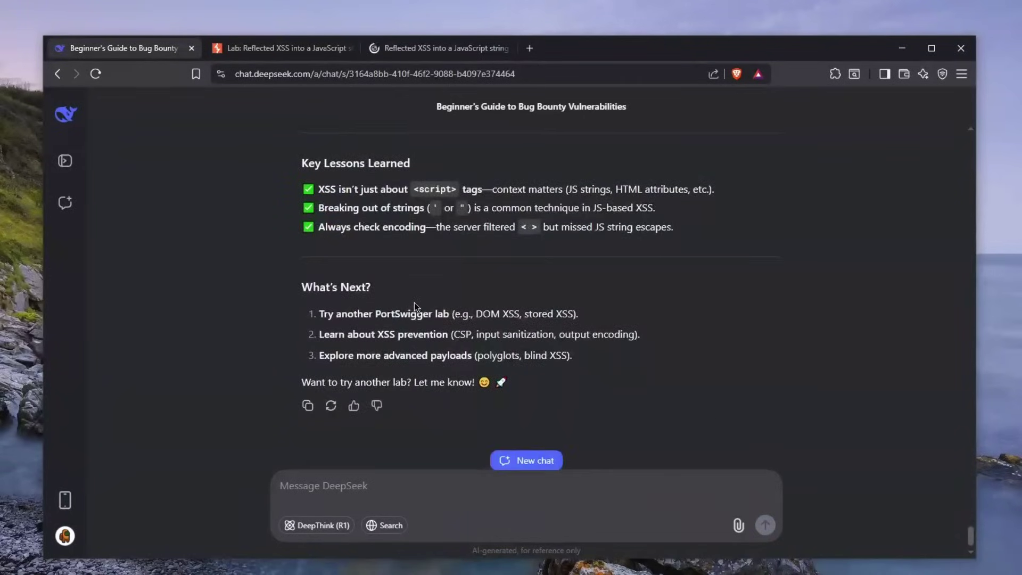
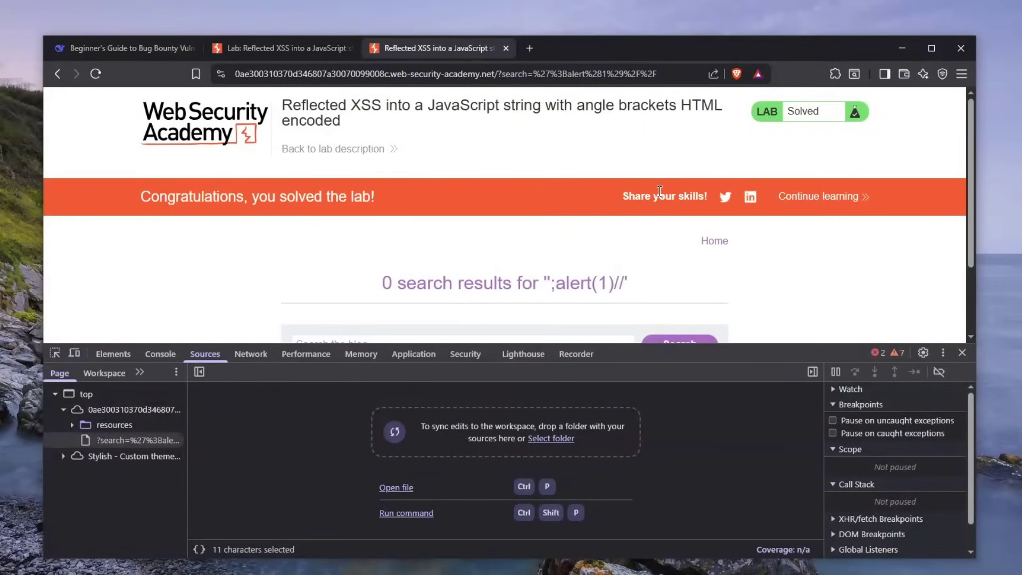
- Review DeepSeek's "Why Did This Work?" explanation of the ';alert(1)// payload, and return to the lab's search results page
left_click(163, 49)
scroll(471, 266, "down", 5)
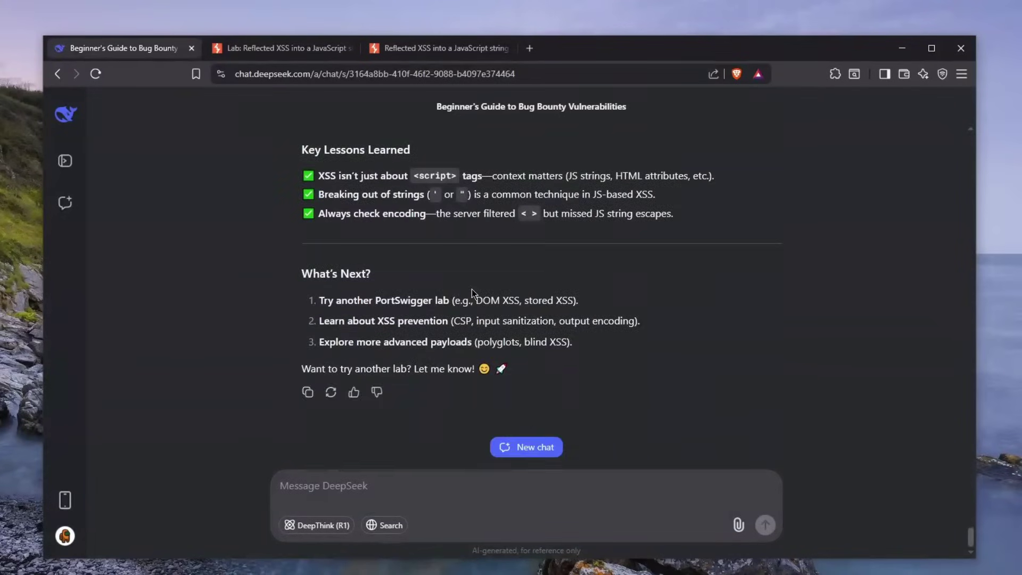
scroll(473, 293, "up", 12)
scroll(473, 290, "up", 2)
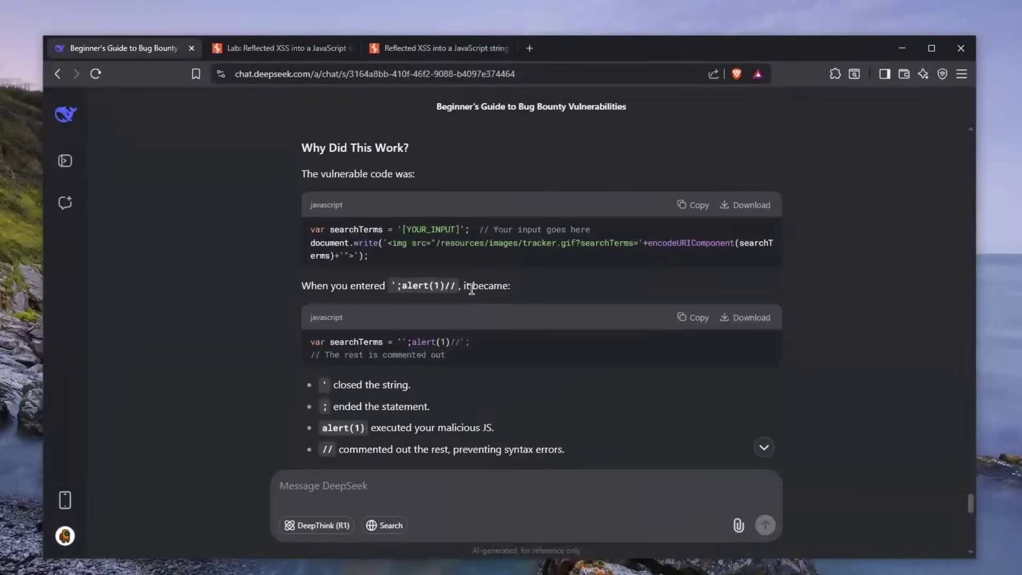
left_click(429, 51)
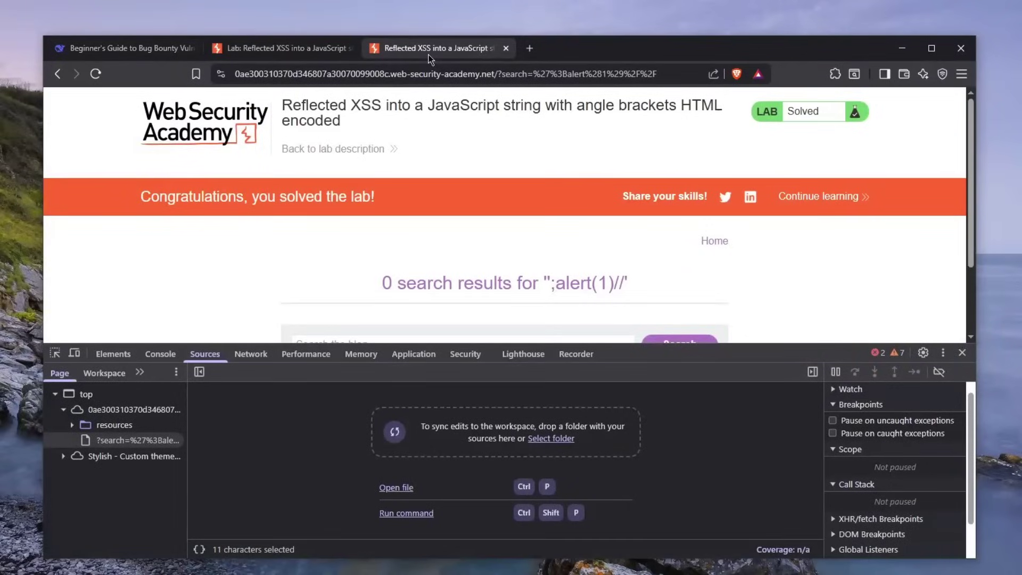